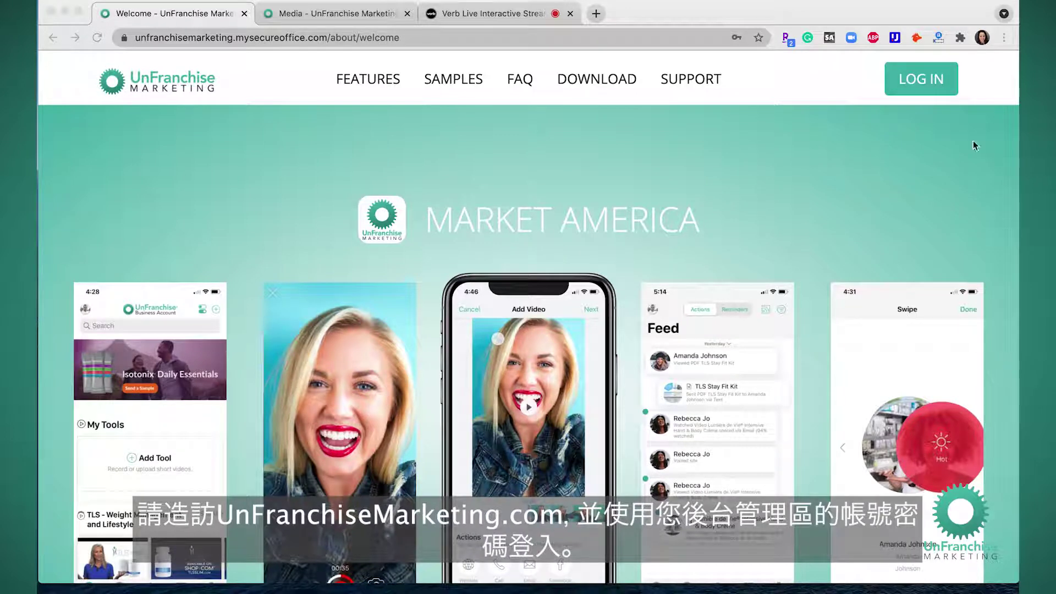
Bring up the UnFranchise Marketing login dropdown, then switch to the Media livestreams page.
click(944, 84)
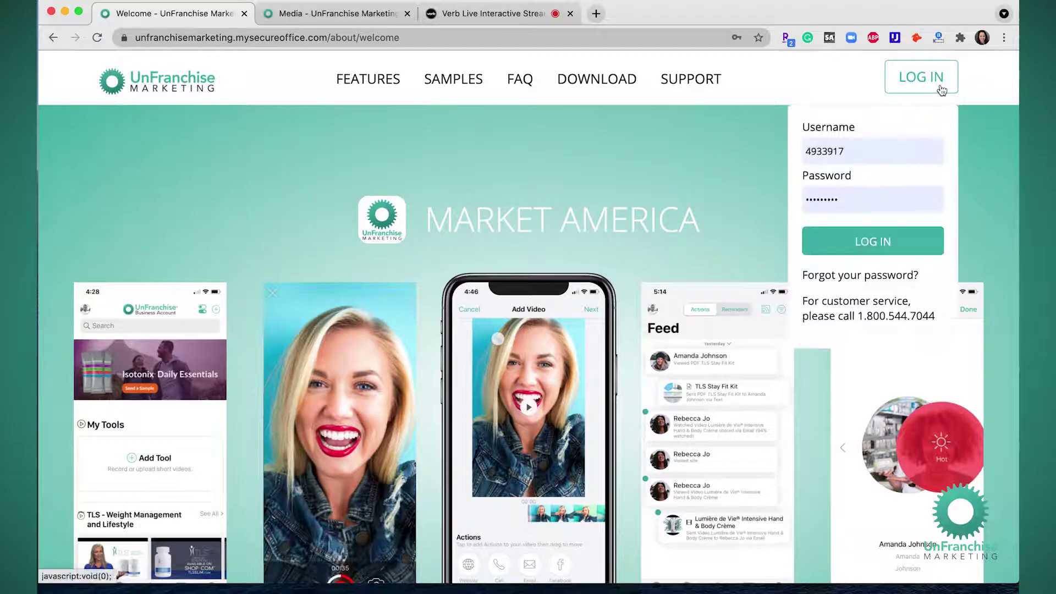
click(364, 15)
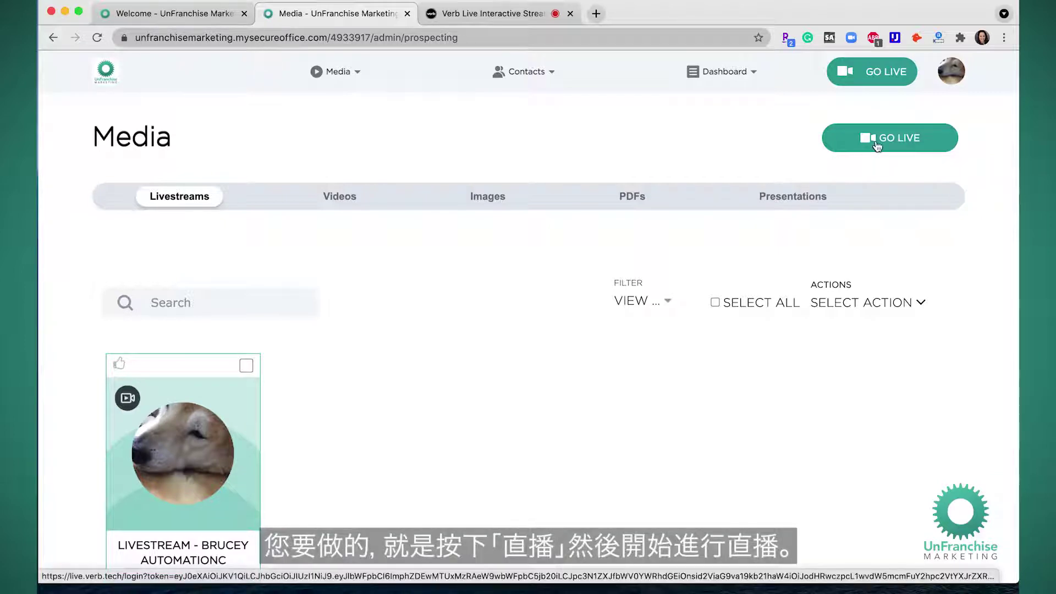
Switch to the Verb Live tab showing the broadcasting UnFranchise Marketing livestream.
click(489, 10)
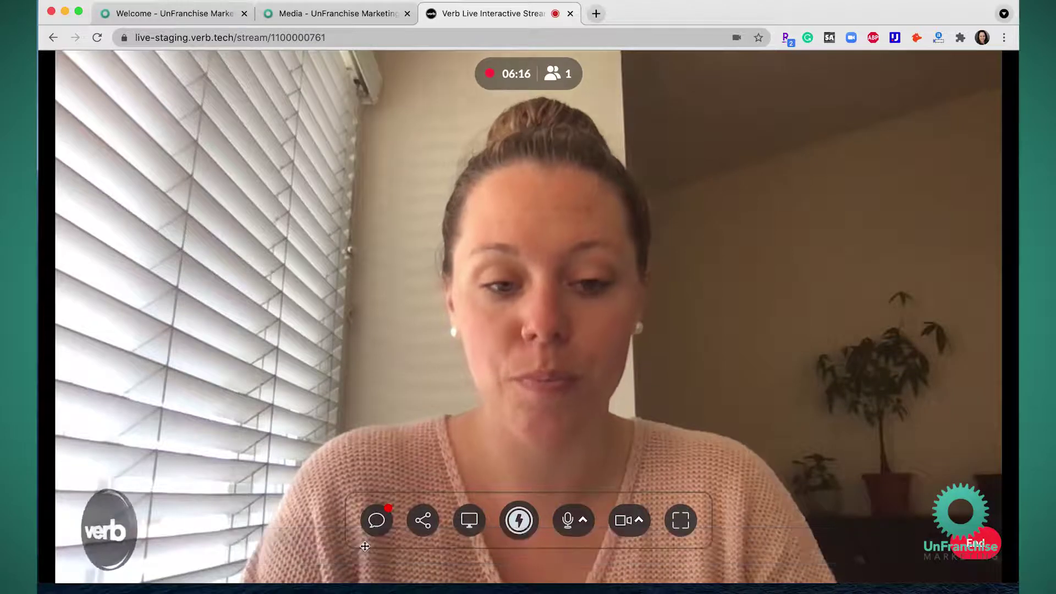
Open the stream's chat panel, then its attendees list.
click(376, 529)
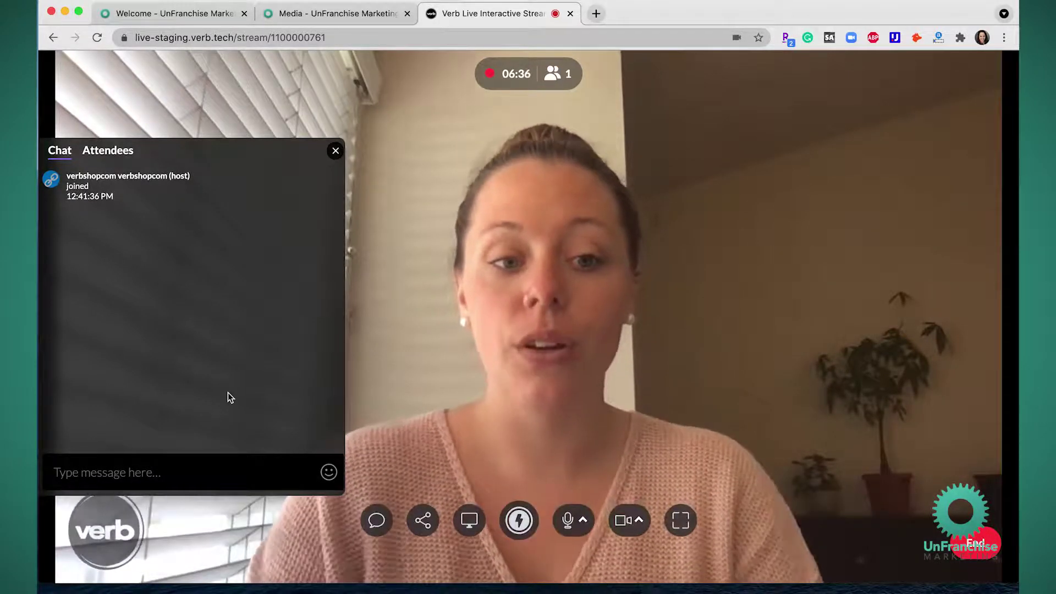
click(108, 150)
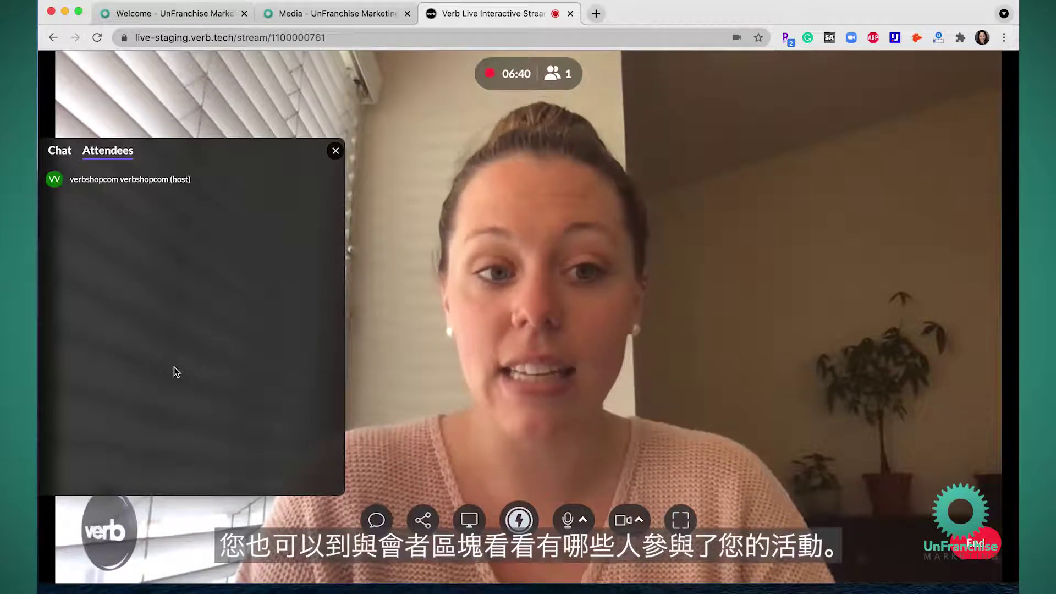
Close the attendees panel, copy the stream's share link, and bring up the screen-share picker.
click(335, 153)
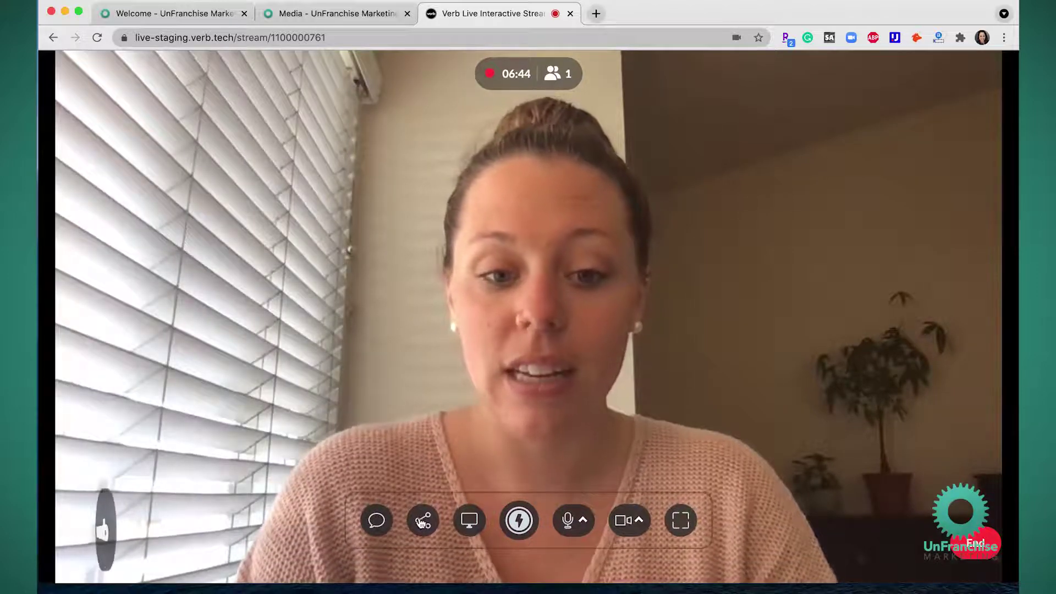
click(422, 521)
click(526, 469)
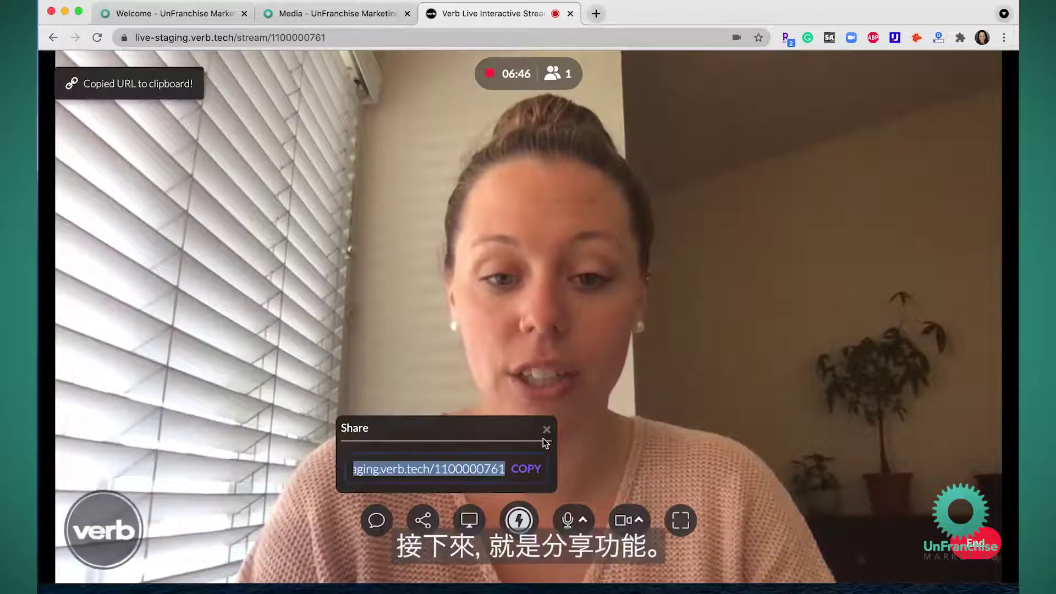
click(546, 430)
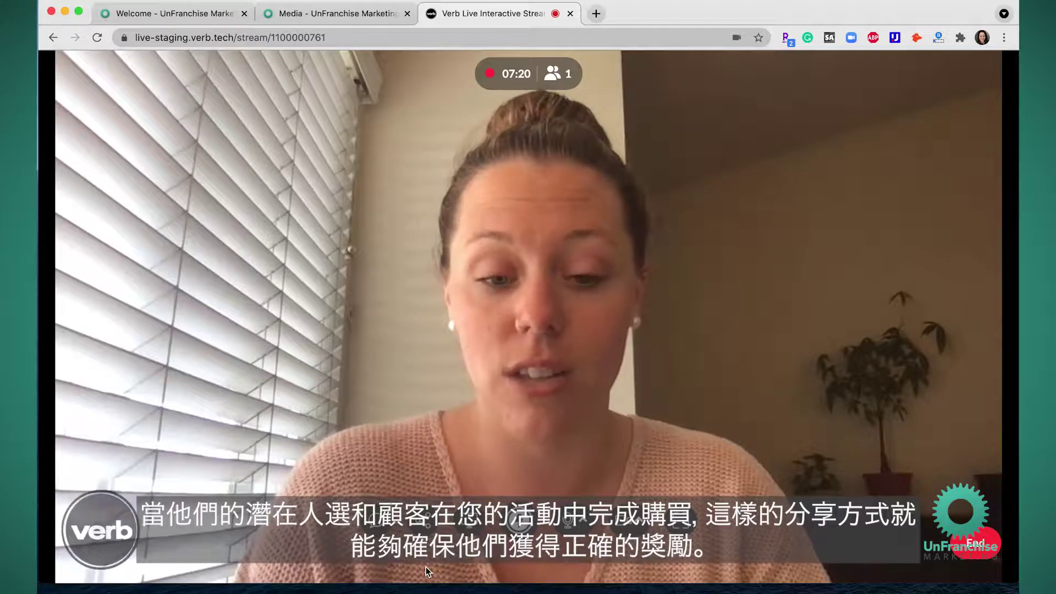
mouse_move(429, 566)
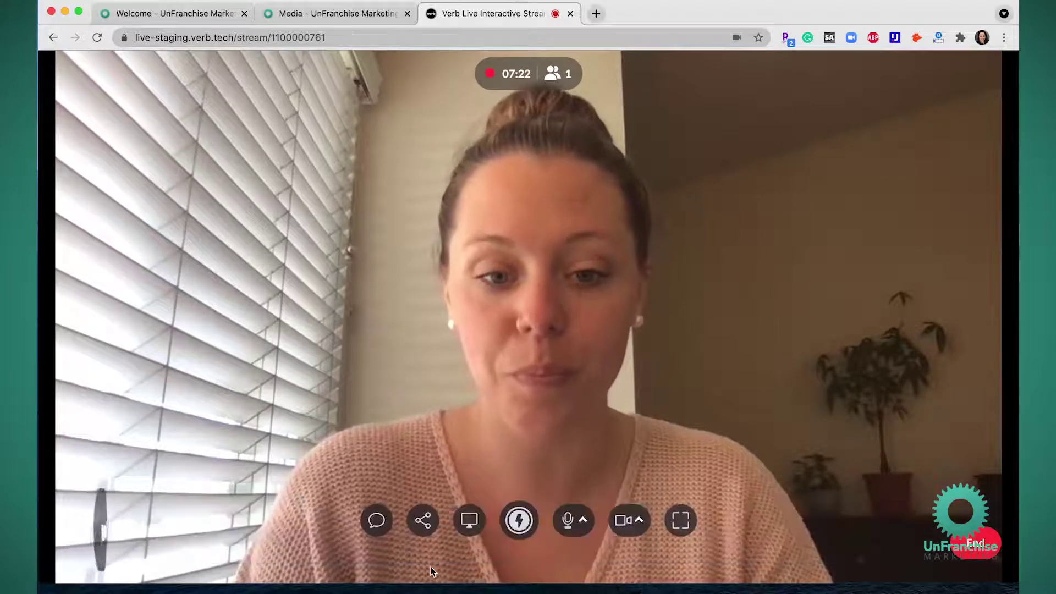
click(469, 522)
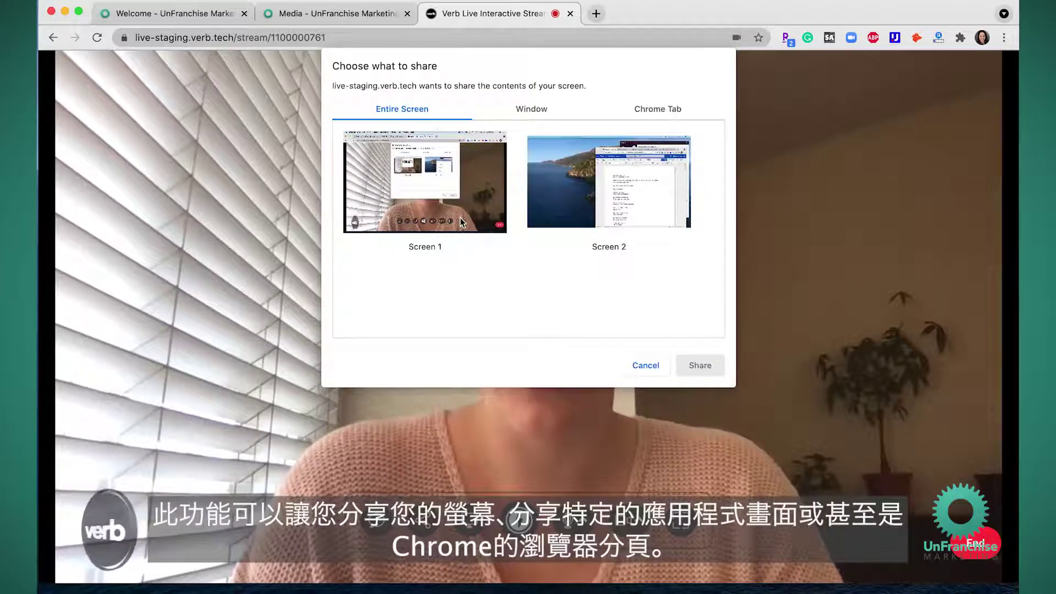
click(536, 111)
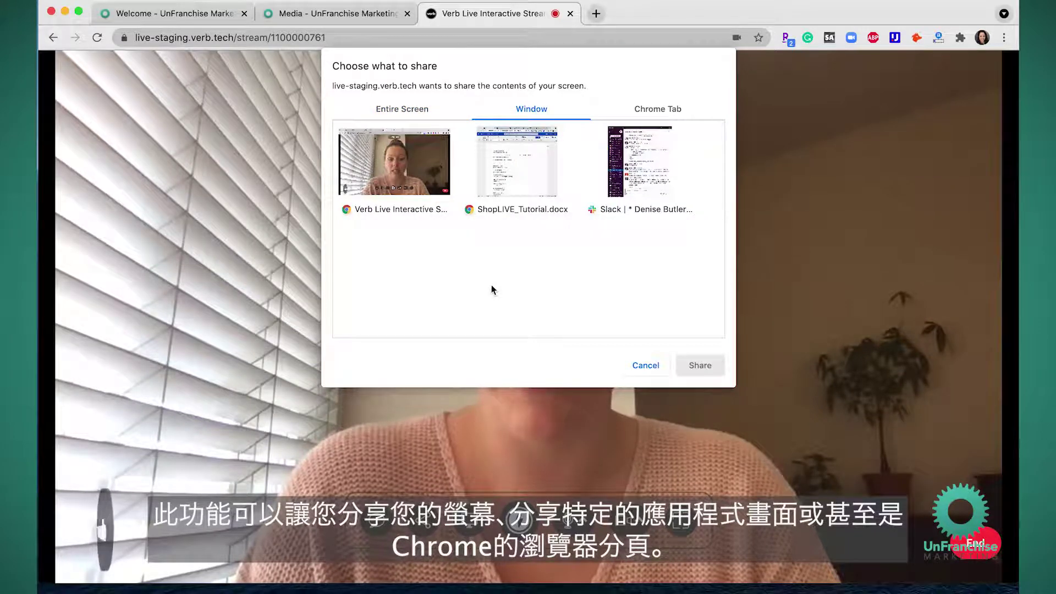
click(658, 111)
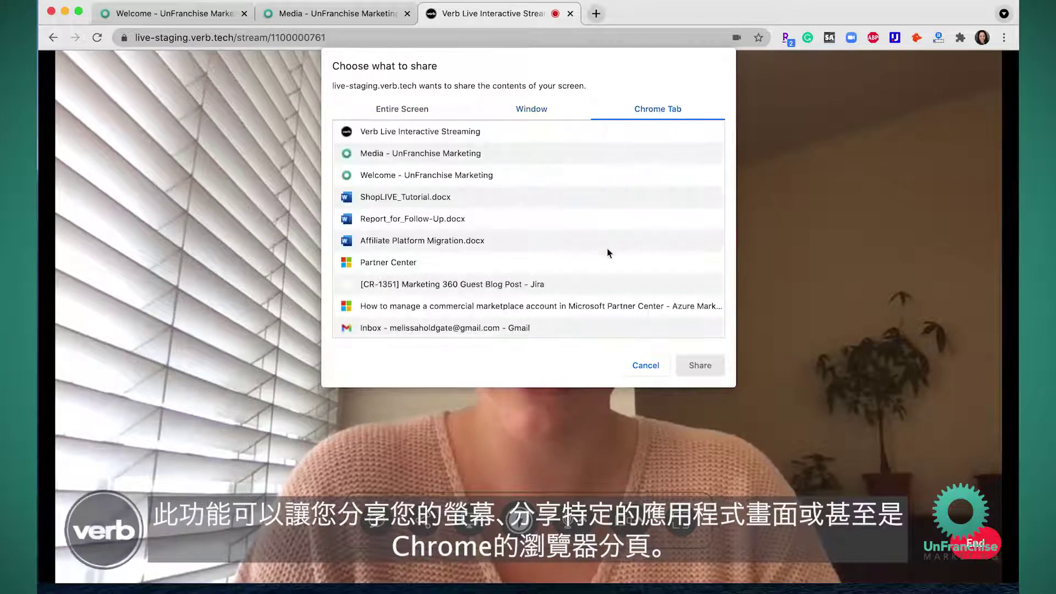
click(644, 365)
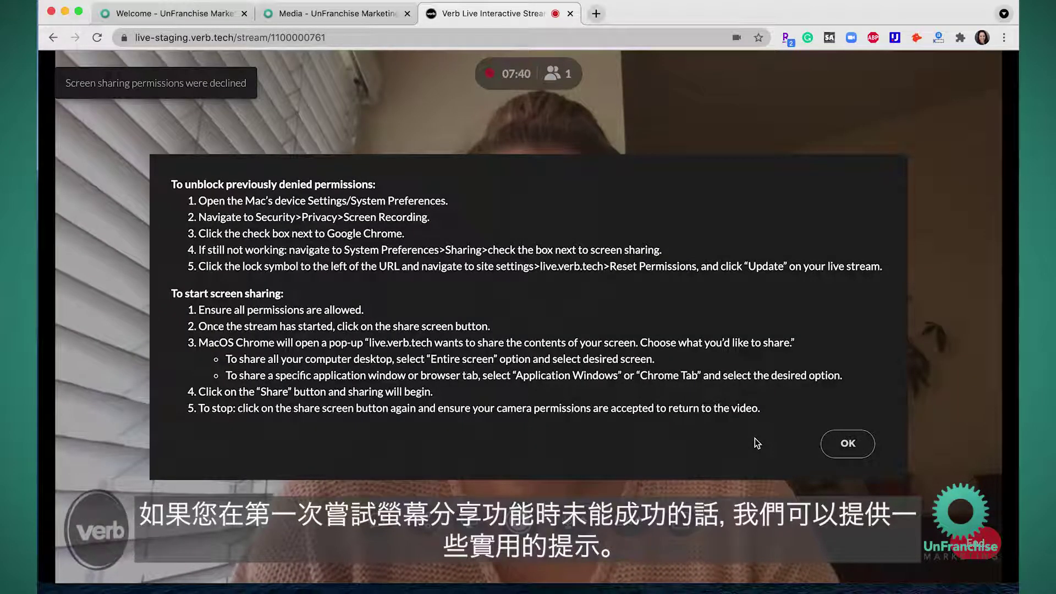
click(847, 444)
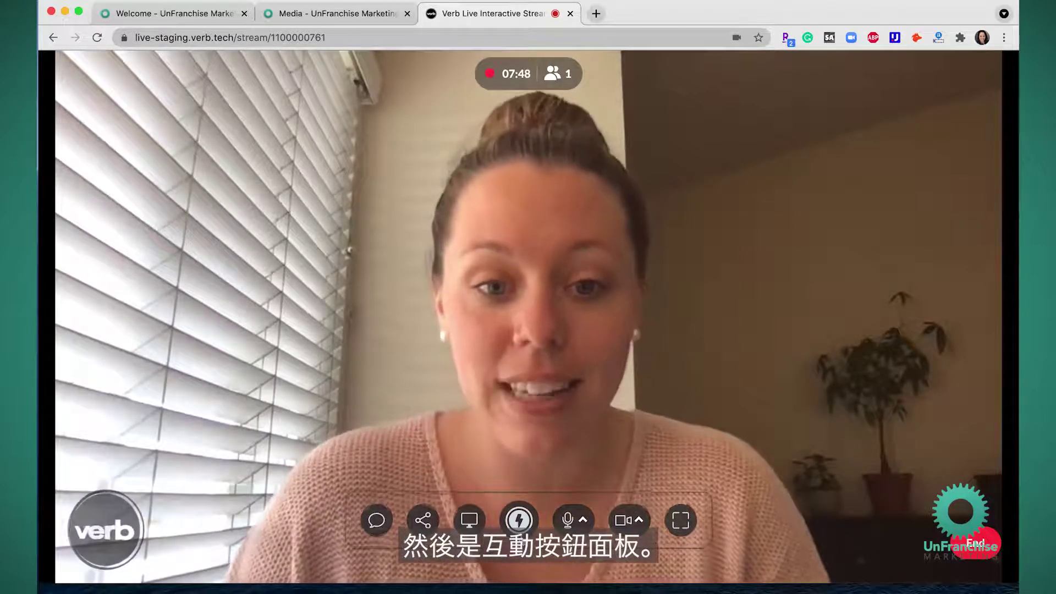
Glance at the Interactions panel, mute the microphone, and show the microphone and speaker choices.
click(518, 519)
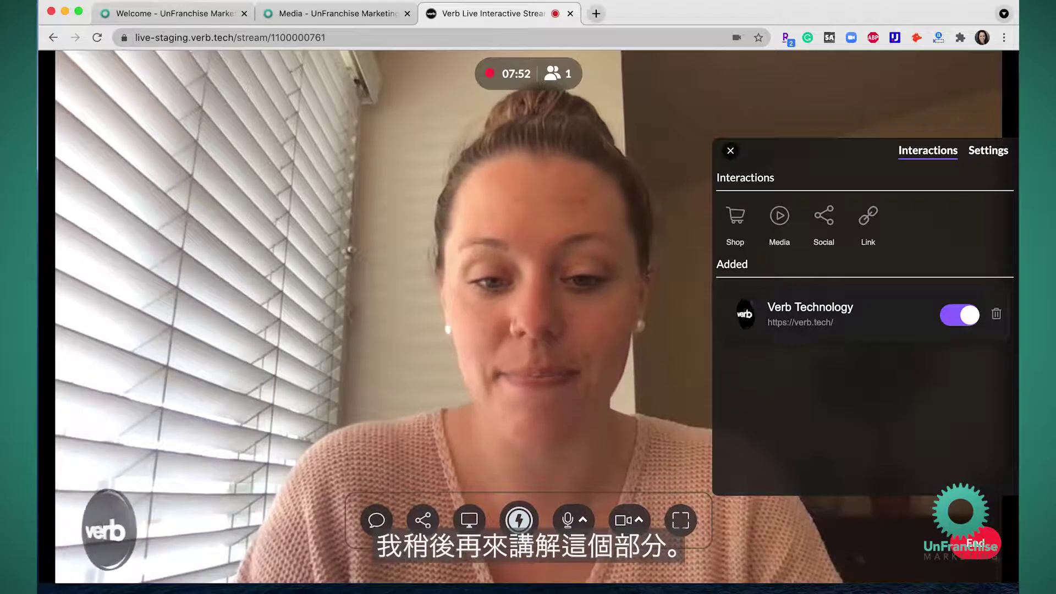
click(569, 536)
click(568, 521)
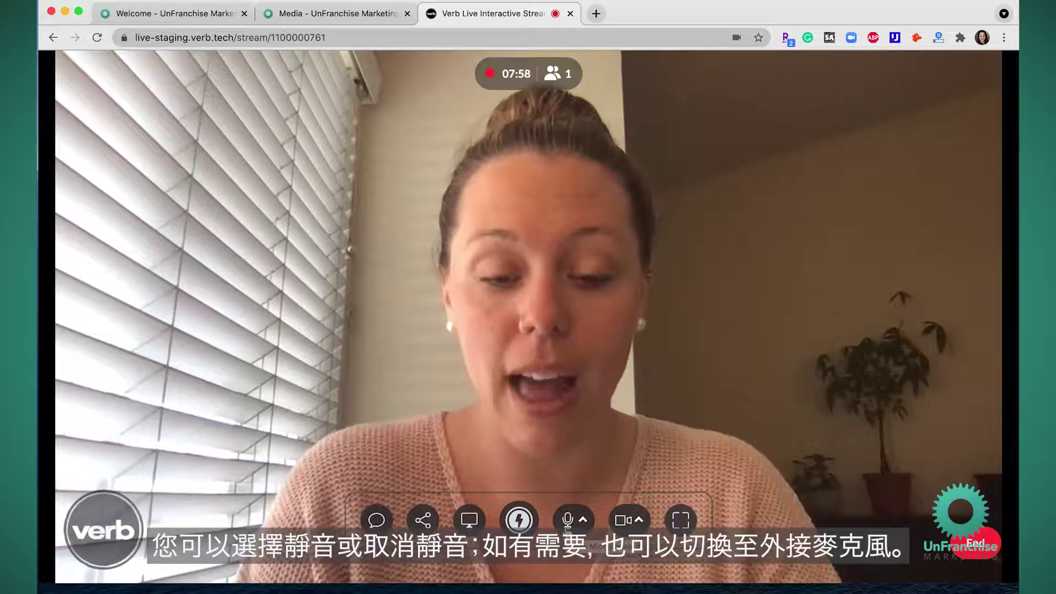
click(584, 522)
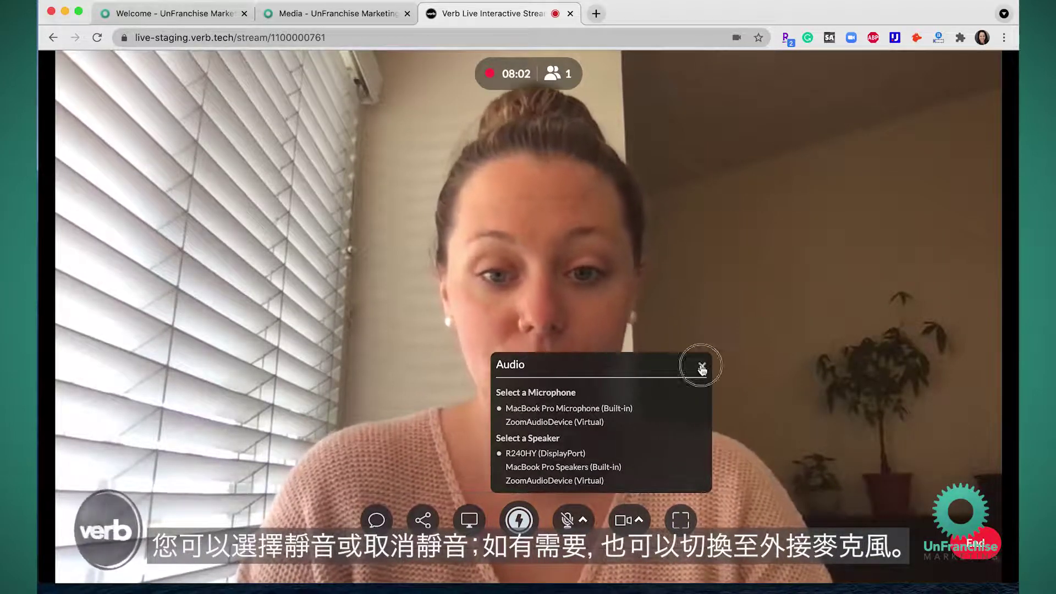
click(702, 367)
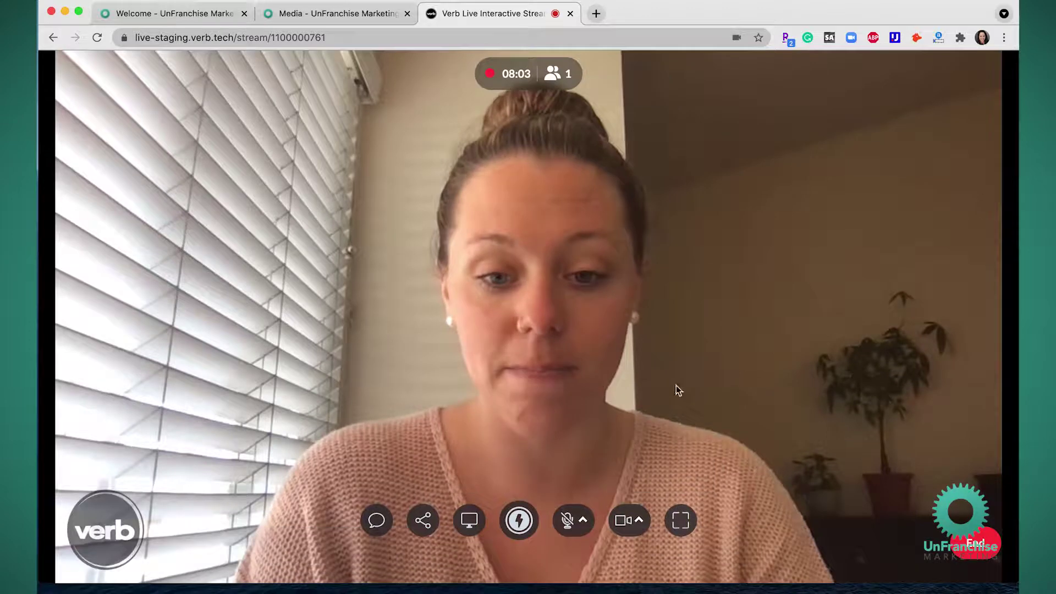
click(623, 521)
click(623, 520)
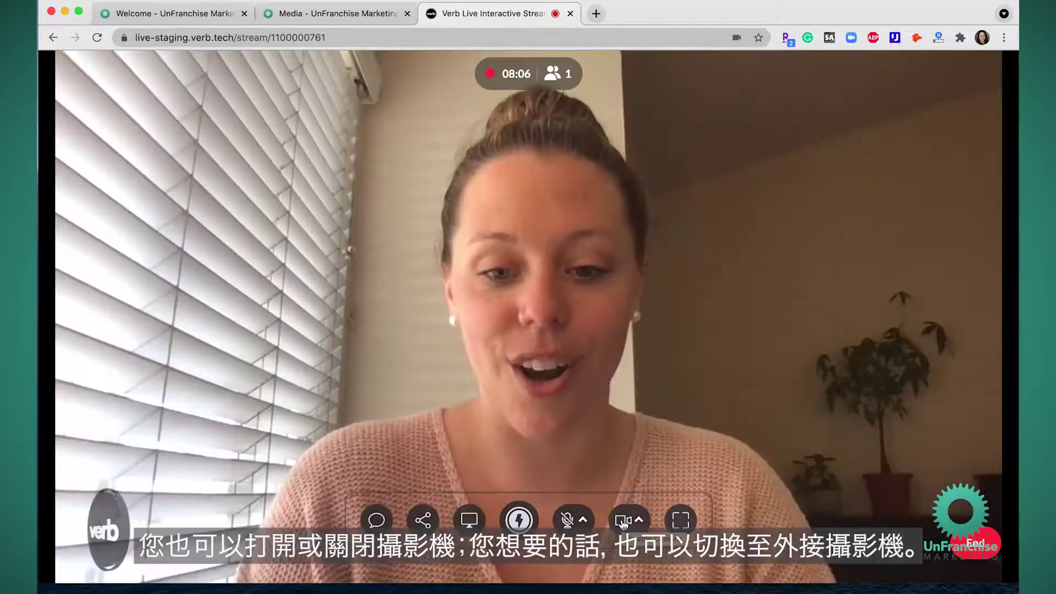
click(639, 522)
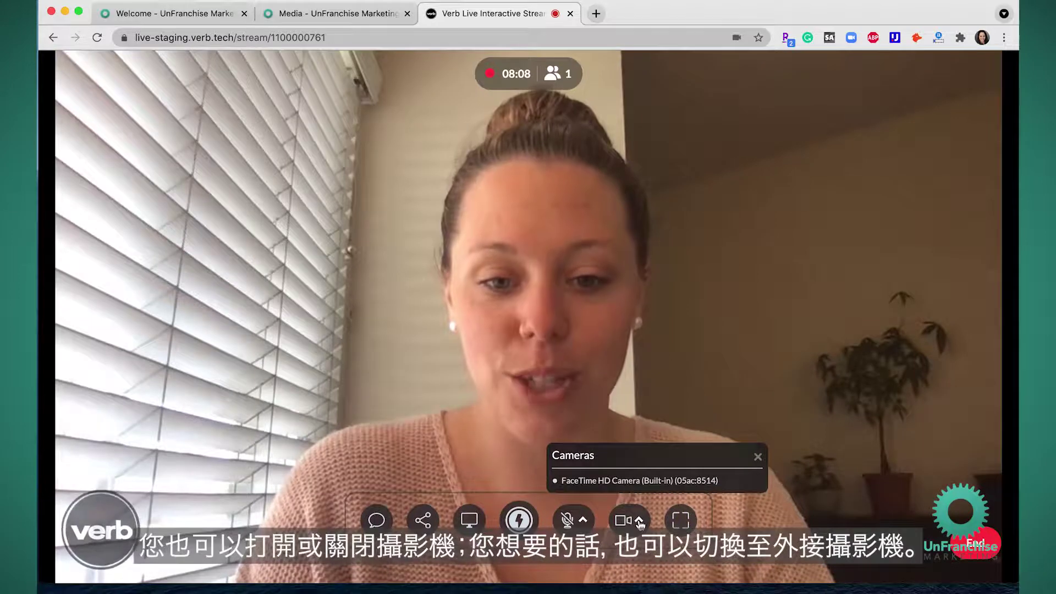
click(639, 521)
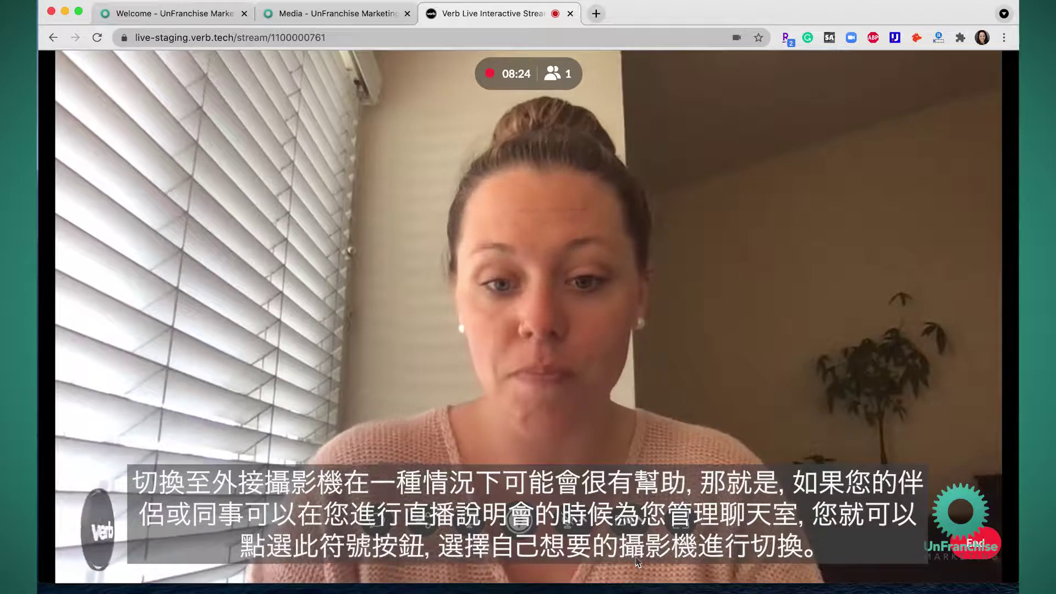
click(637, 561)
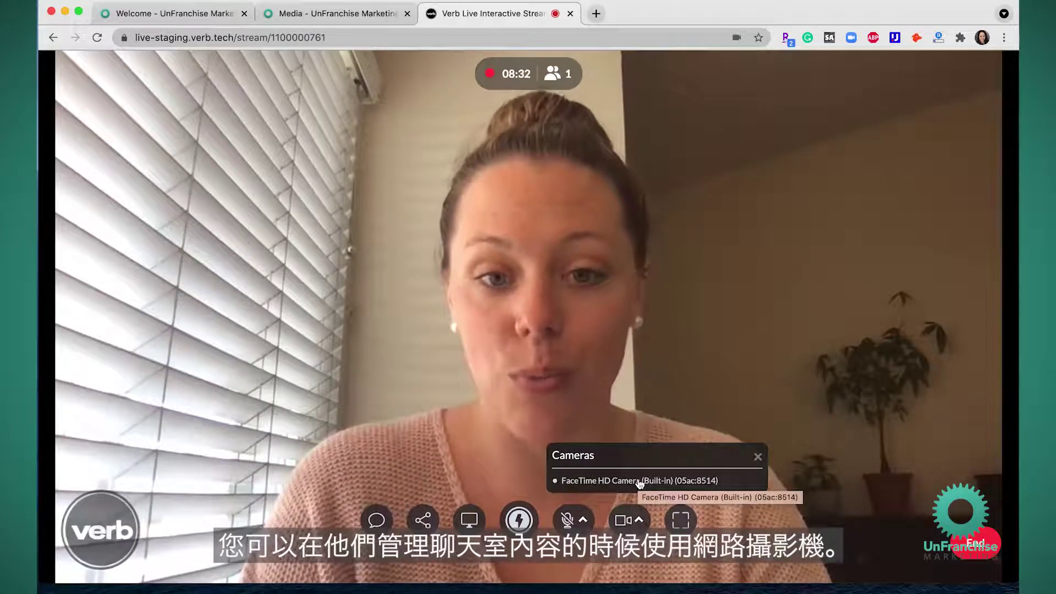
click(757, 456)
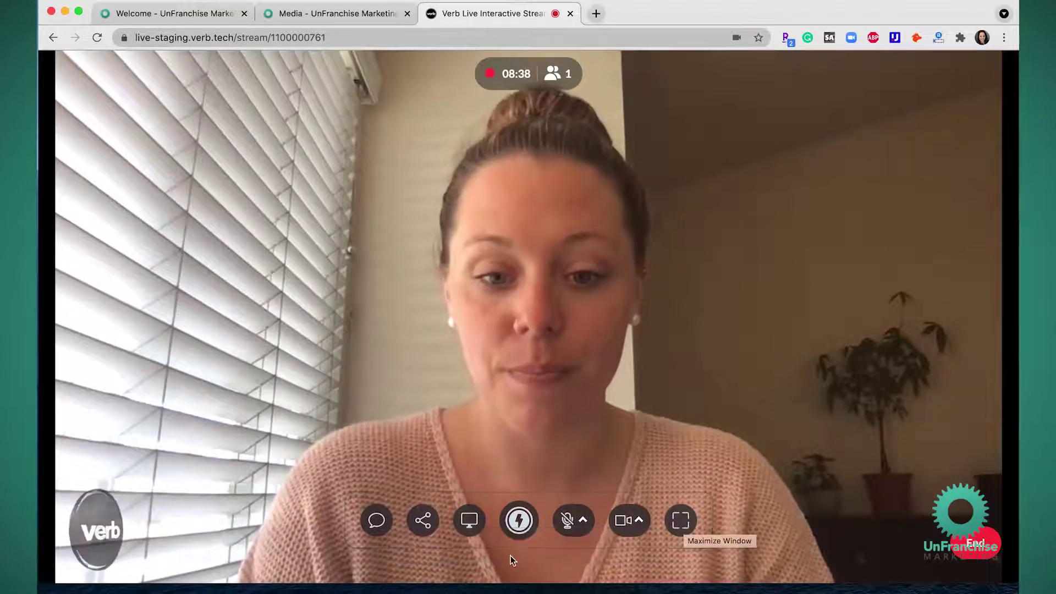
Open the Interactions panel and start adding a Shop product interaction.
click(519, 521)
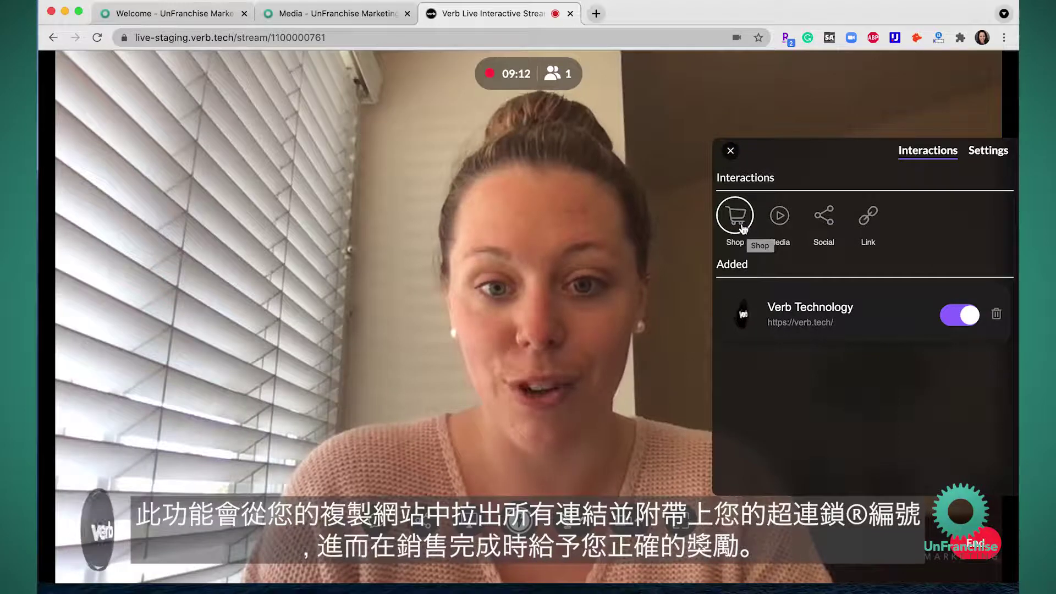
click(735, 216)
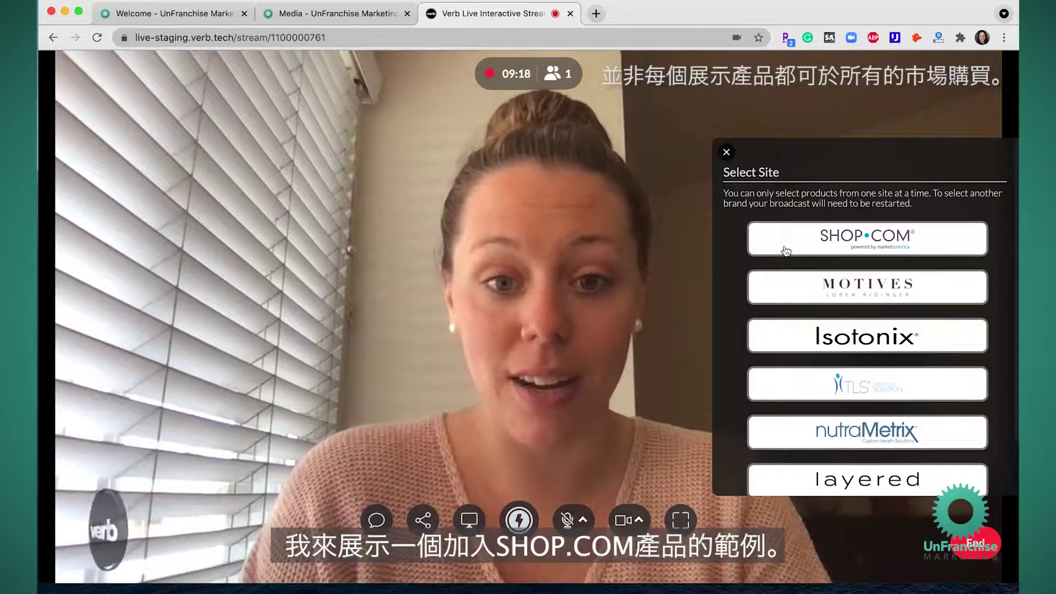
Choose SHOP.COM and select the Ultimate Aloe product for the stream.
click(786, 251)
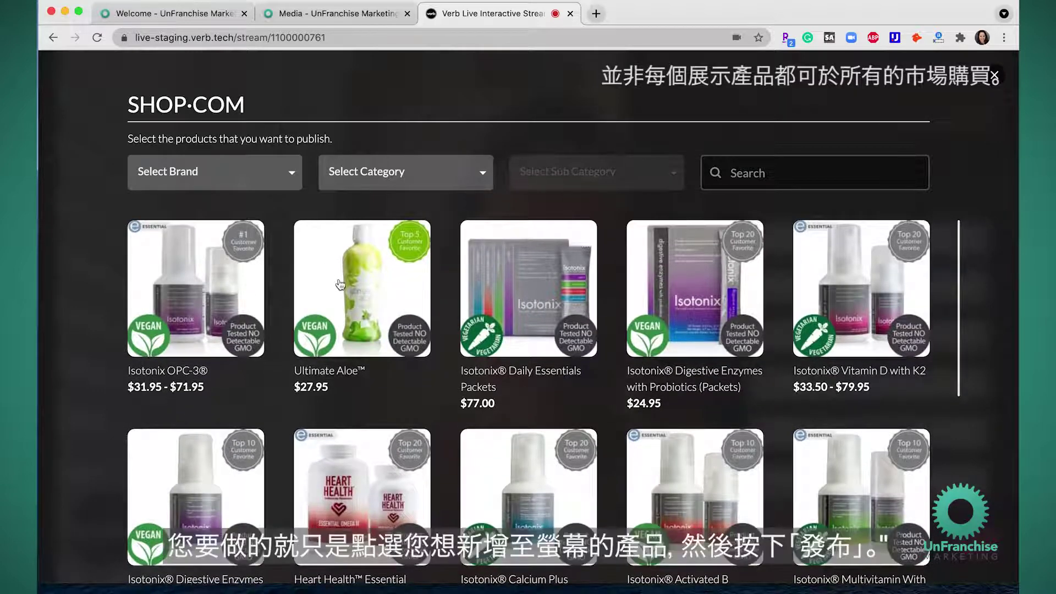
click(340, 284)
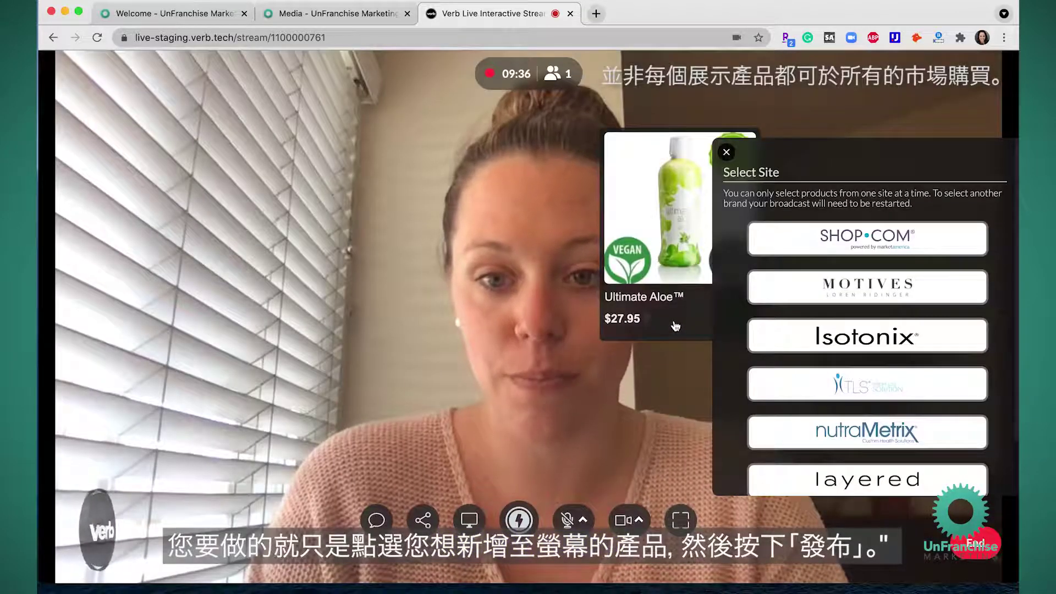
scroll(733, 201, down, 2)
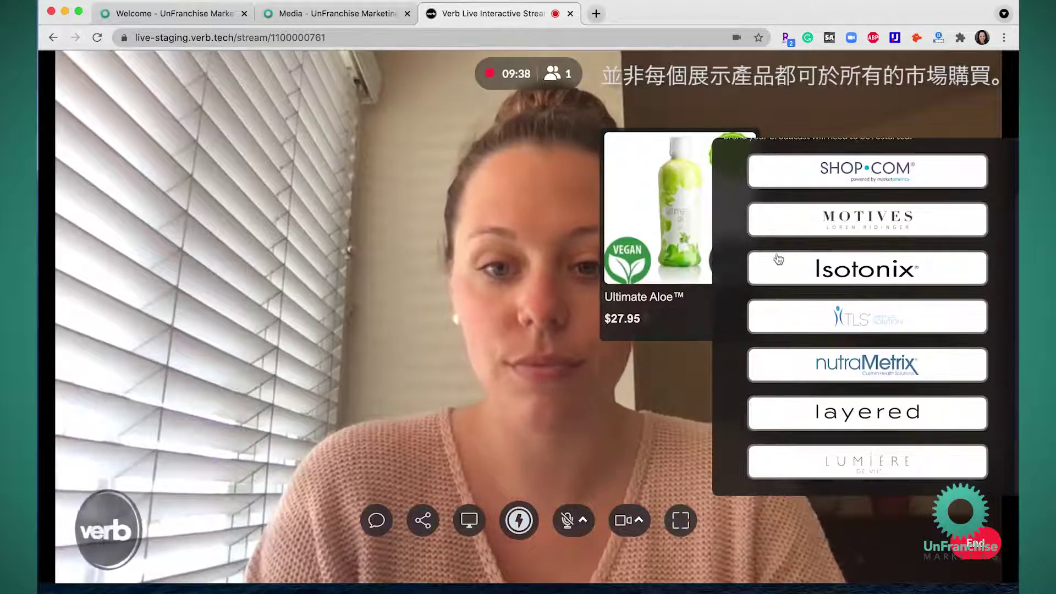
scroll(733, 200, up, 2)
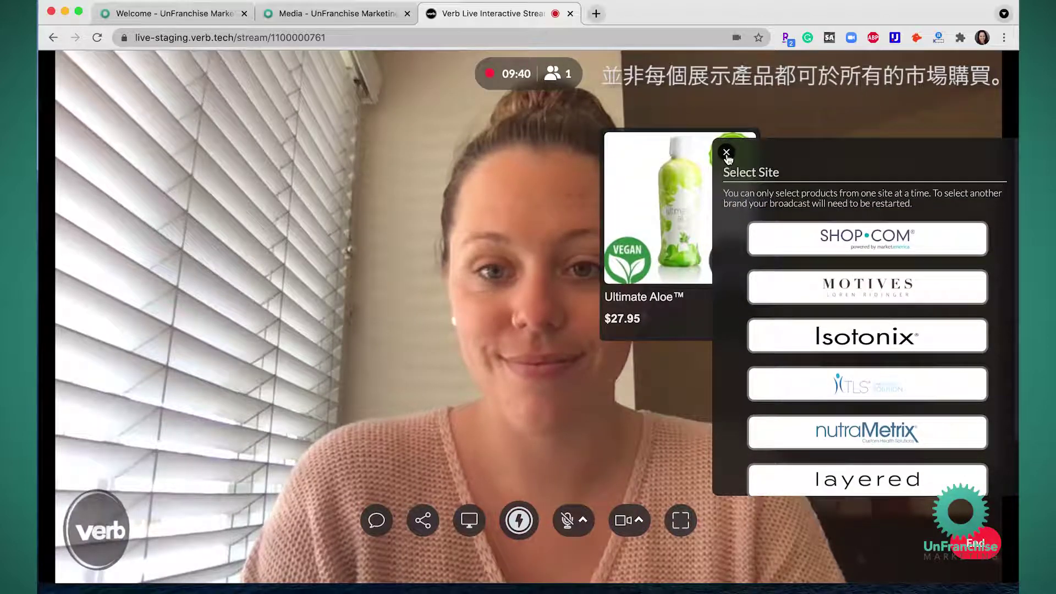
Close the site list, drag the Ultimate Aloe card to the stream's top-left, and reopen shopping sites.
click(725, 152)
click(652, 272)
drag(652, 272, 126, 221)
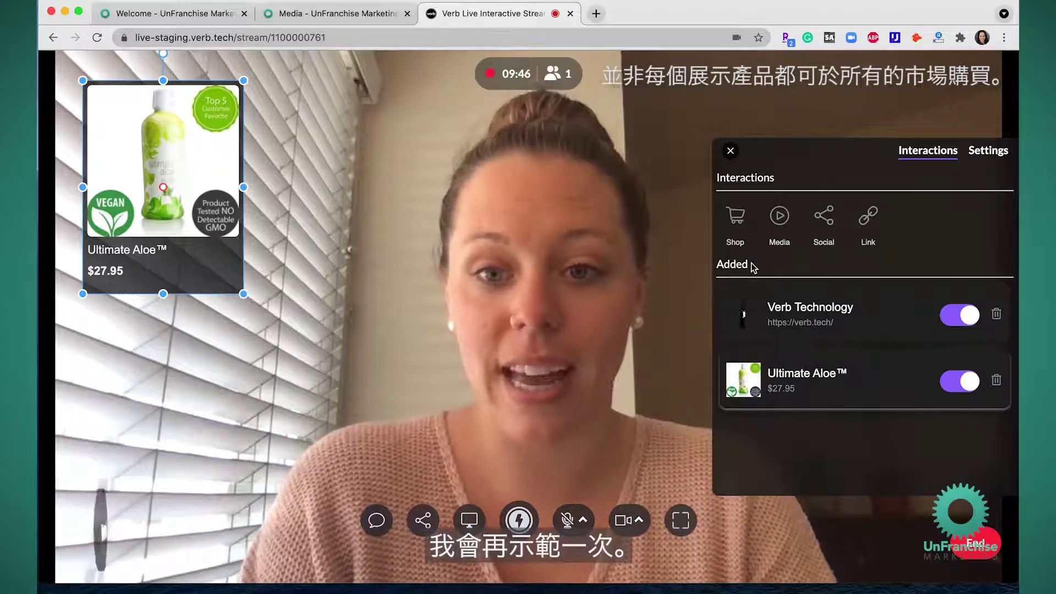
click(739, 224)
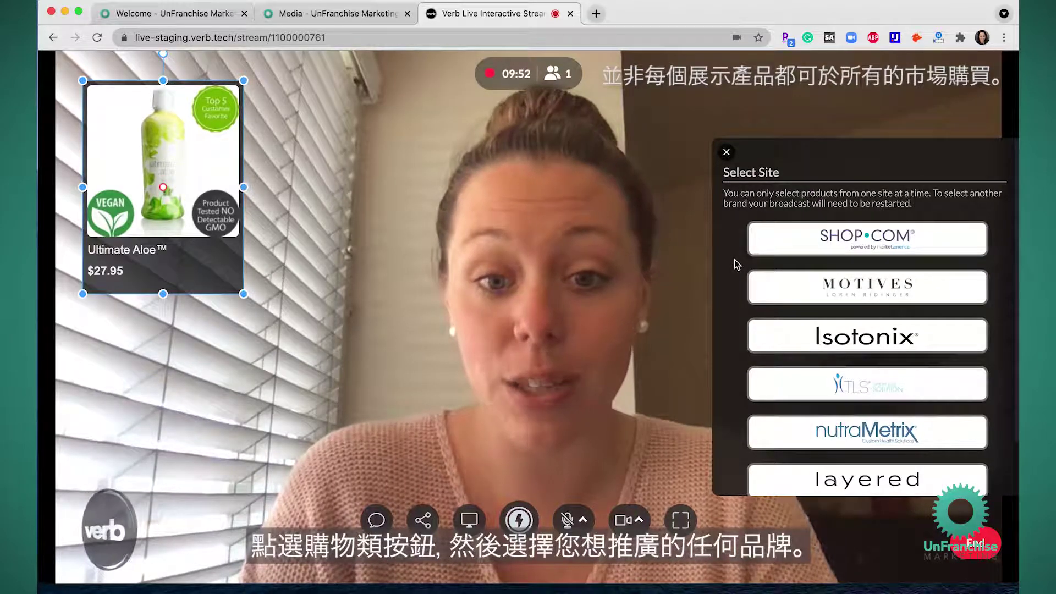
Filter SHOP•COM products to the Beauty category and publish Ultimate Aloe® Gel to the stream.
click(796, 240)
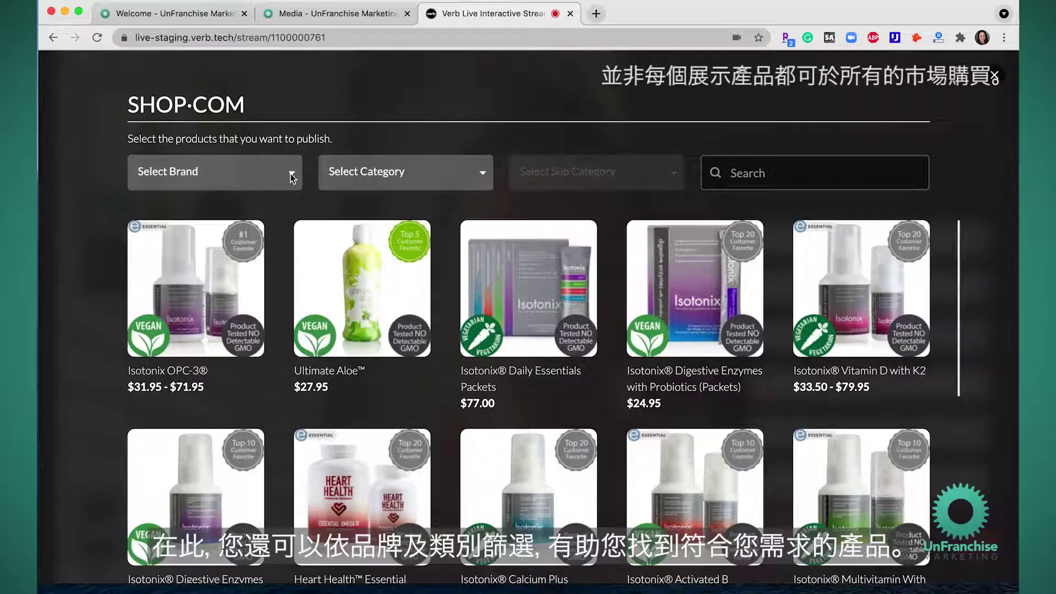
click(292, 176)
click(292, 176)
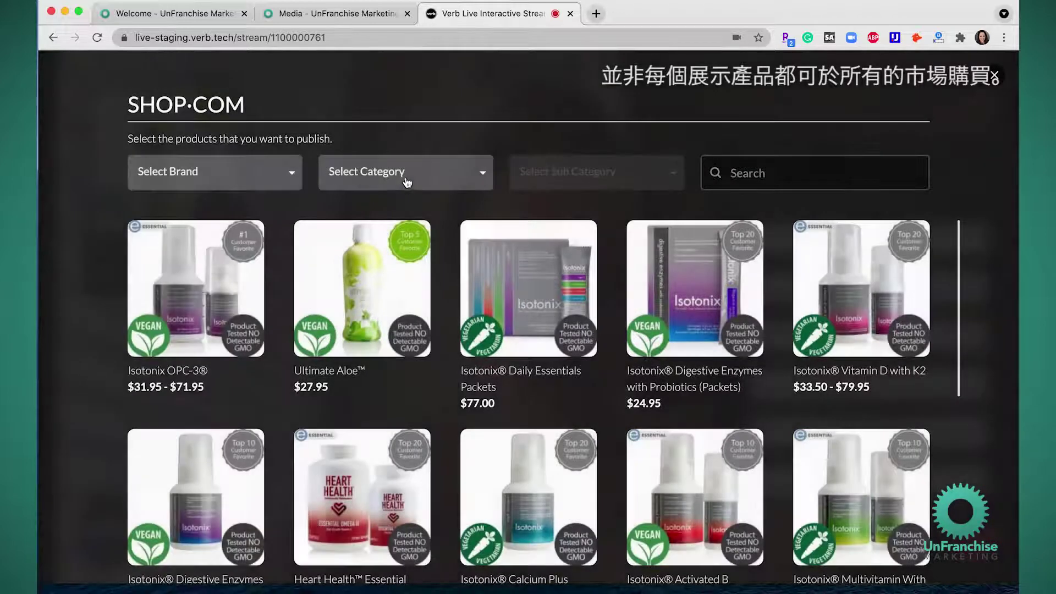
click(405, 177)
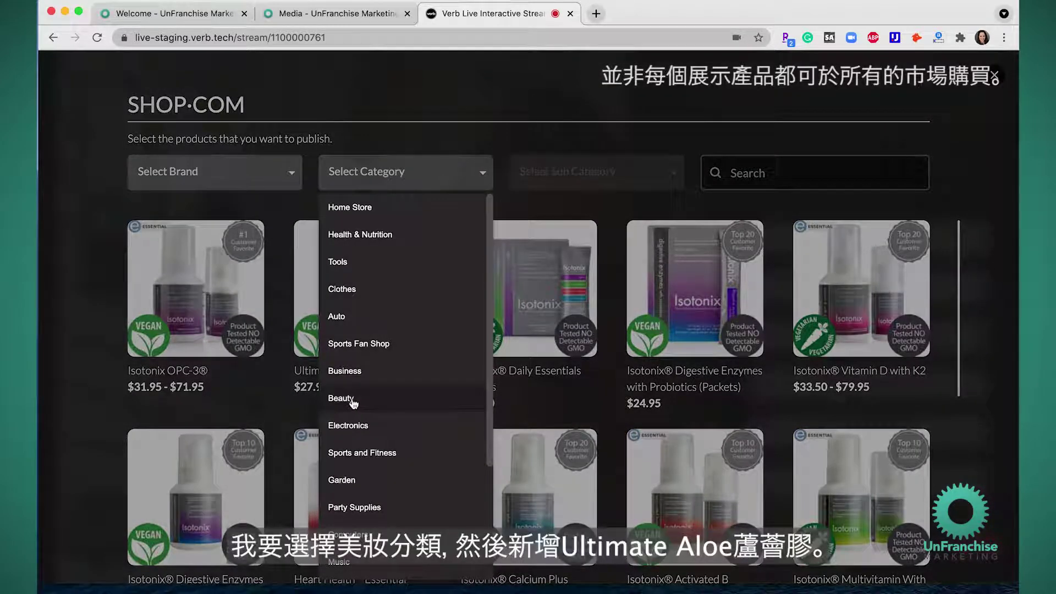
click(352, 398)
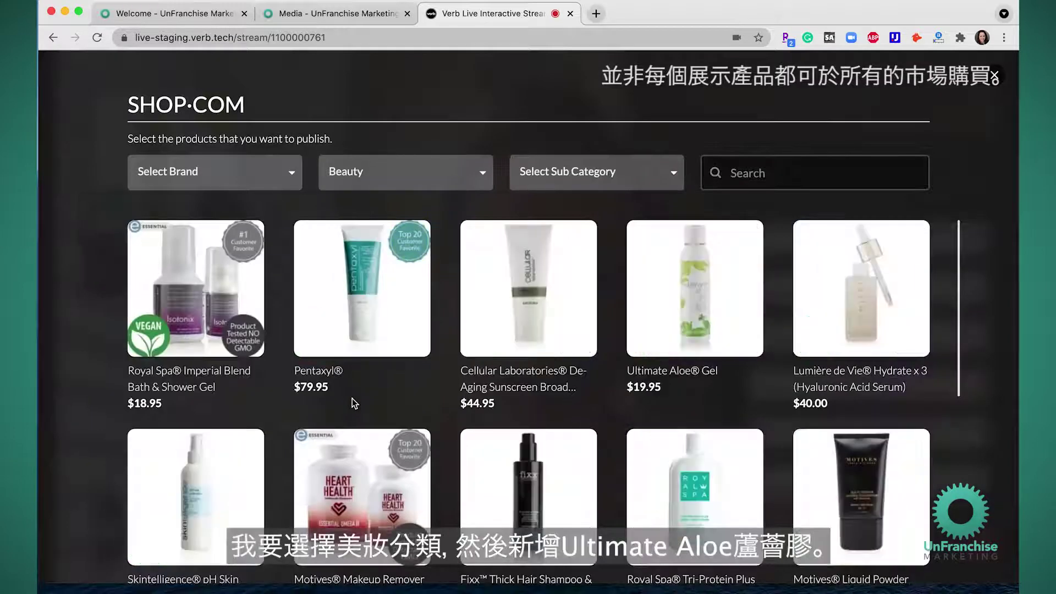
click(659, 342)
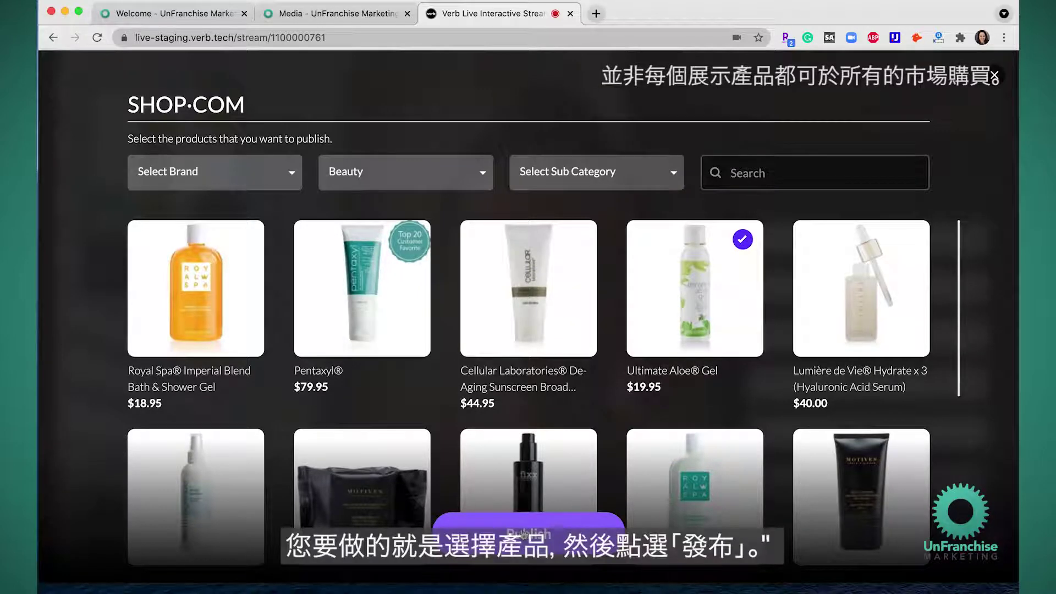
click(523, 534)
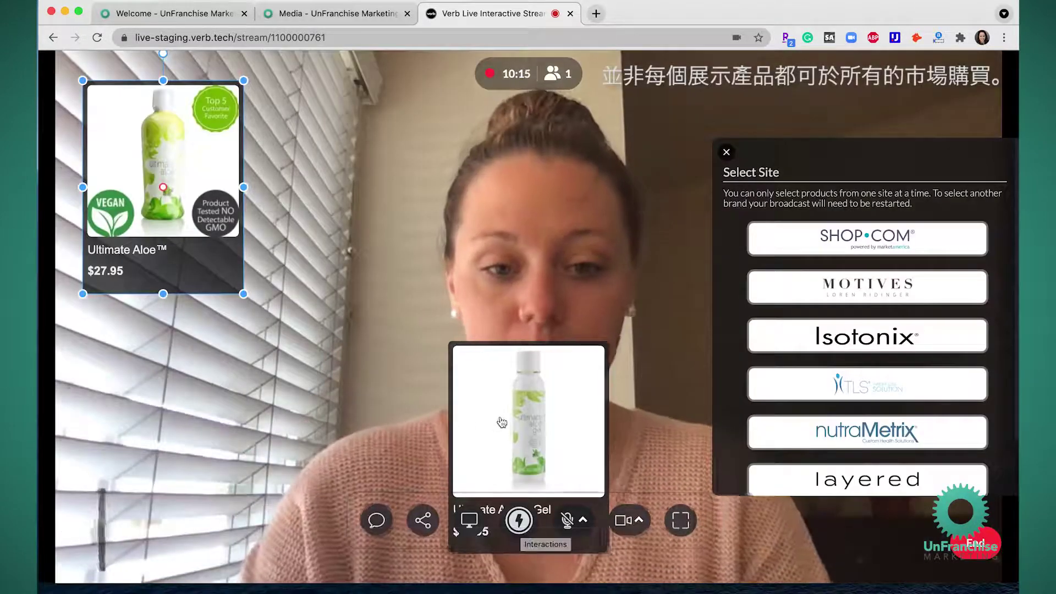
Resize both Ultimate Aloe cards smaller and place the Gel card beneath the first on the left.
drag(501, 422, 319, 336)
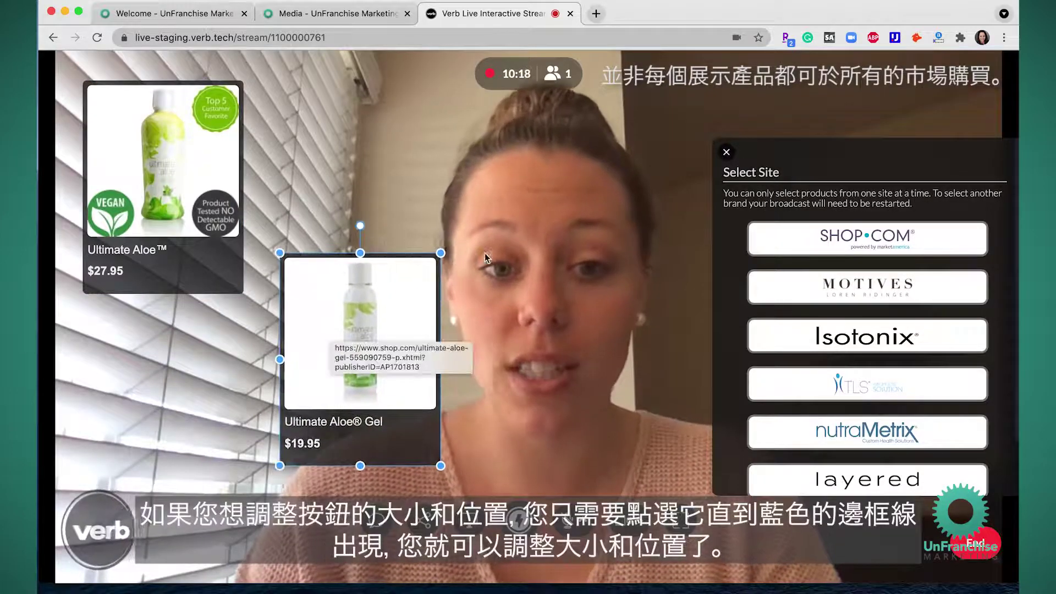
drag(439, 254, 396, 313)
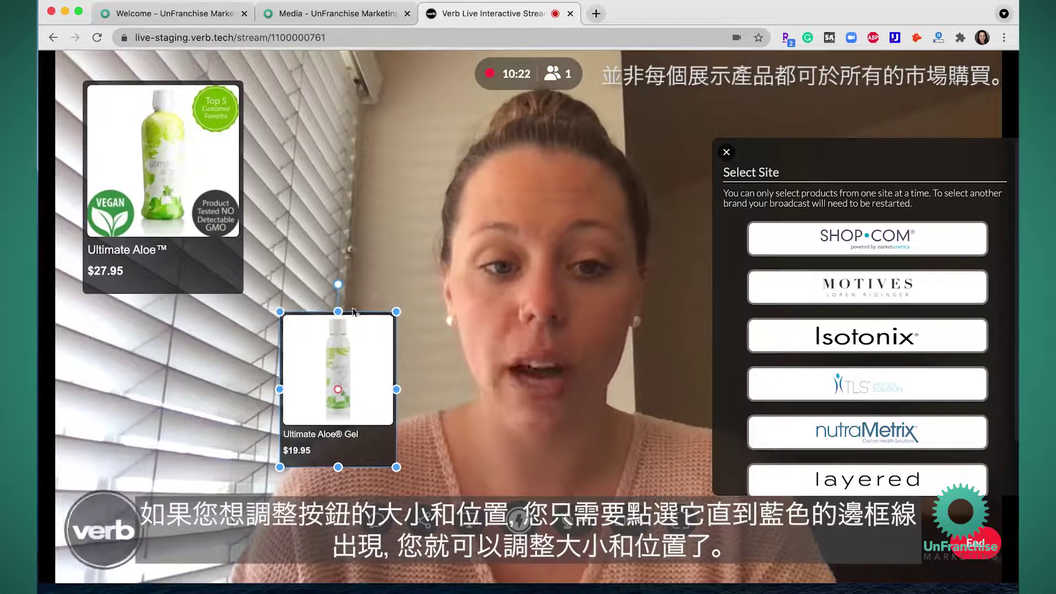
click(215, 226)
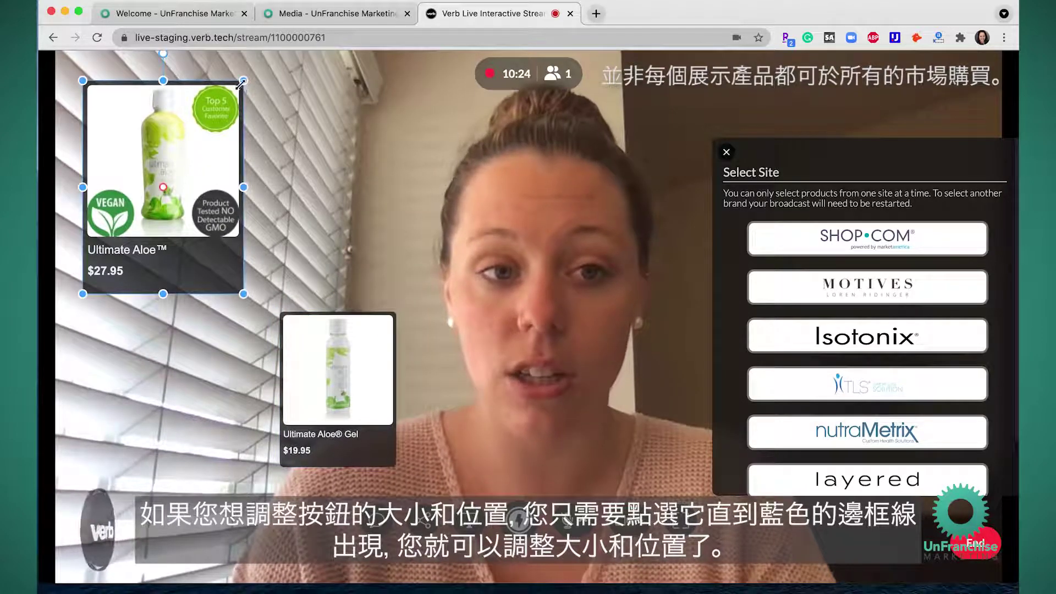
drag(244, 80, 165, 111)
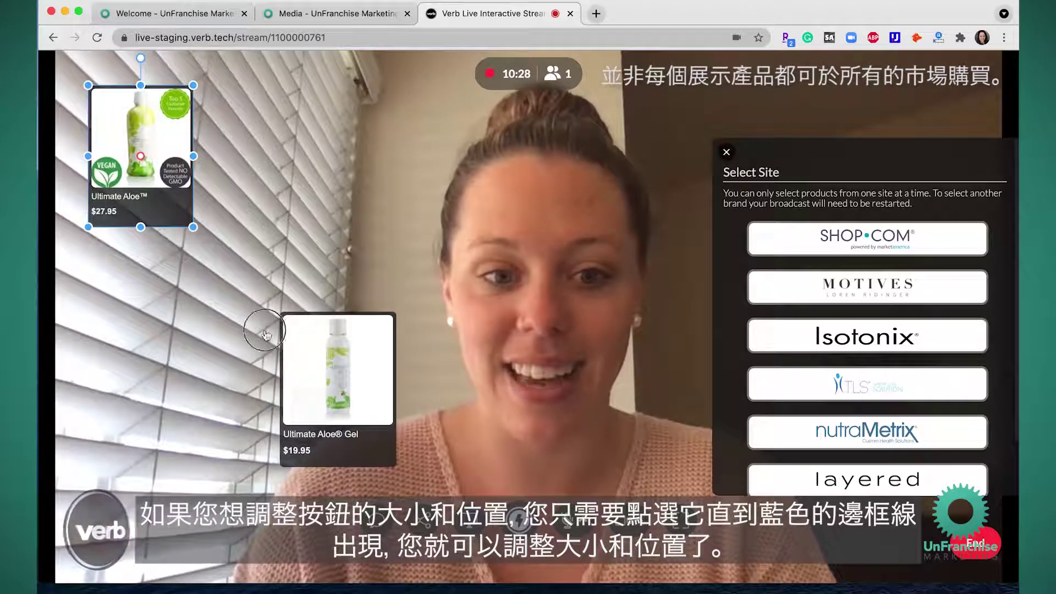
drag(322, 370, 128, 344)
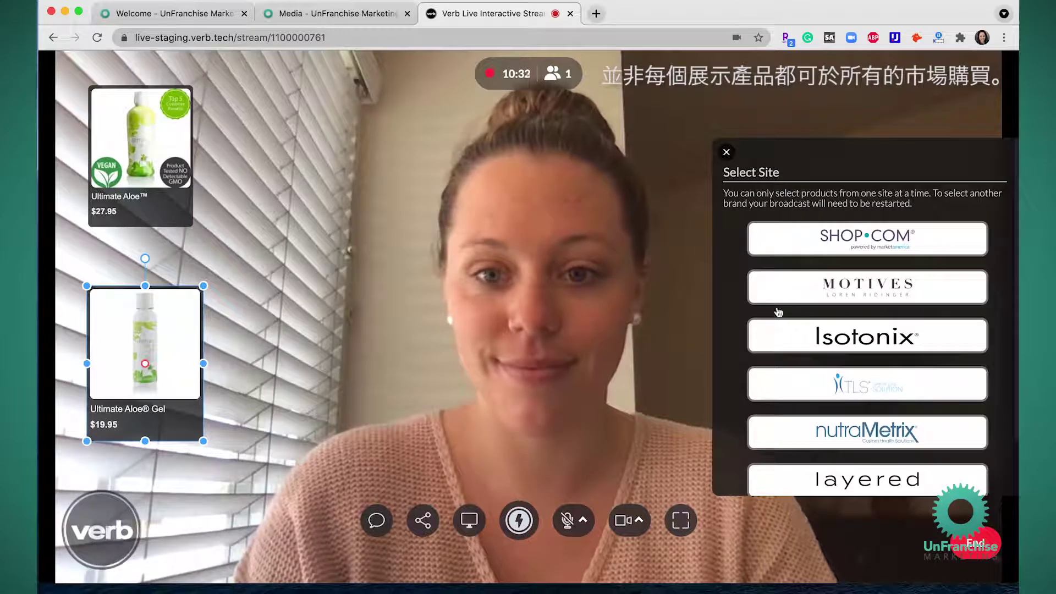
scroll(770, 308, down, 2)
scroll(738, 151, up, 2)
click(729, 152)
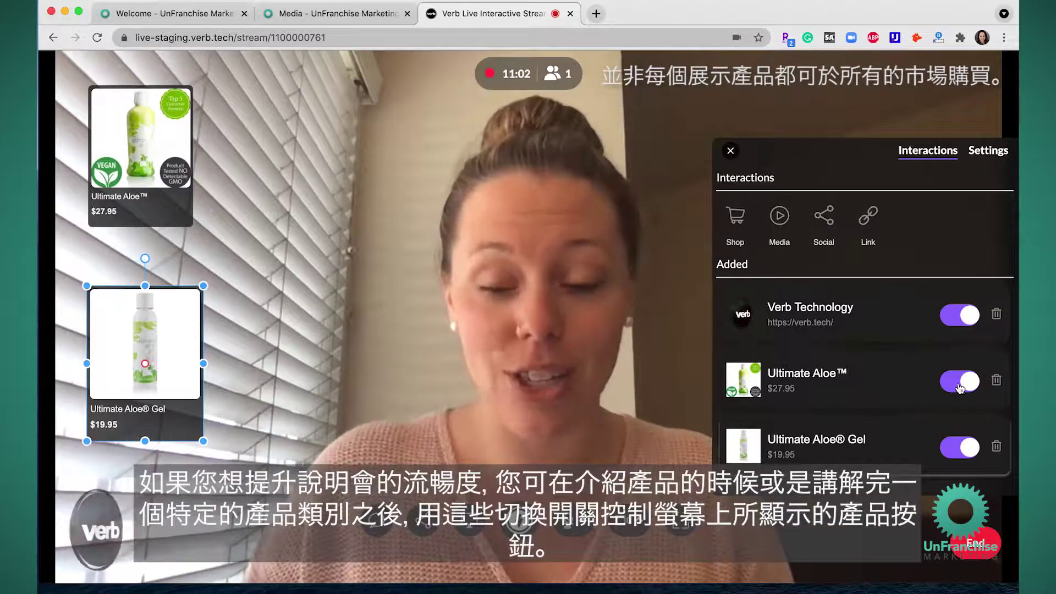
Switch the Ultimate Aloe and Ultimate Aloe® Gel interactions off, then back on.
click(960, 385)
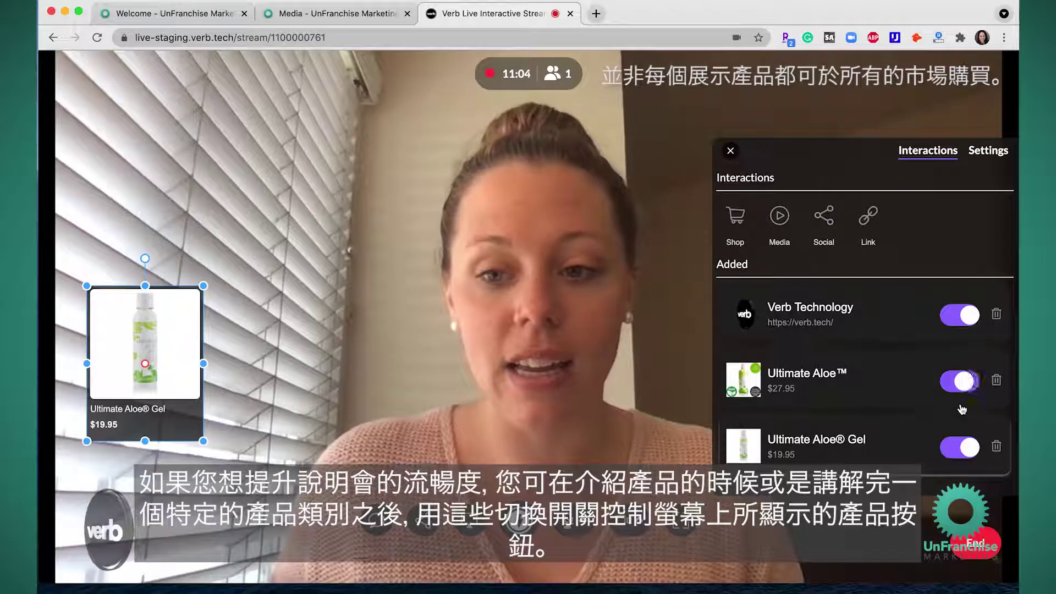
click(951, 443)
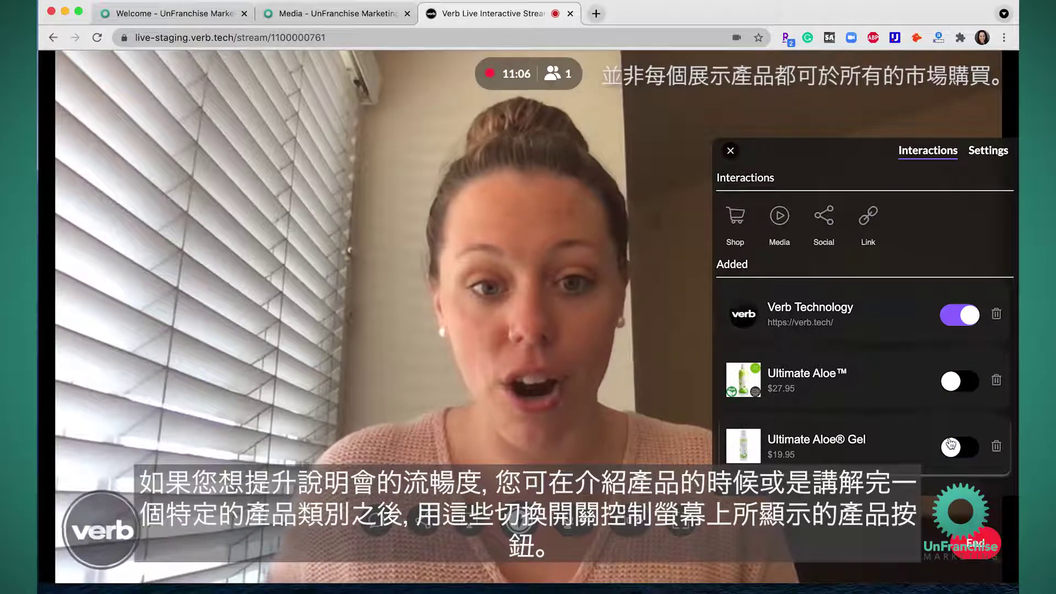
click(967, 388)
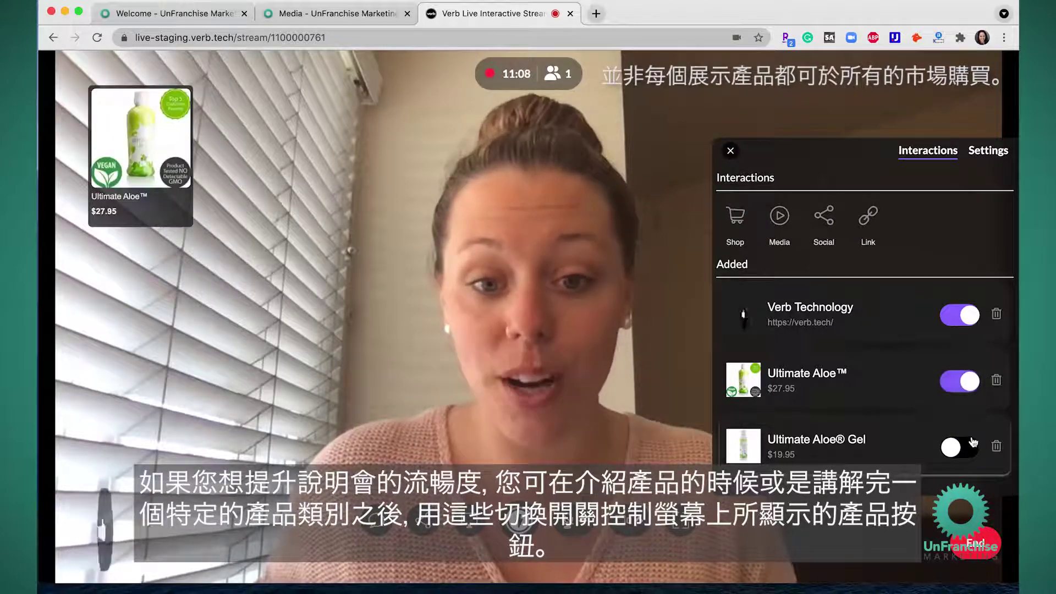
click(964, 456)
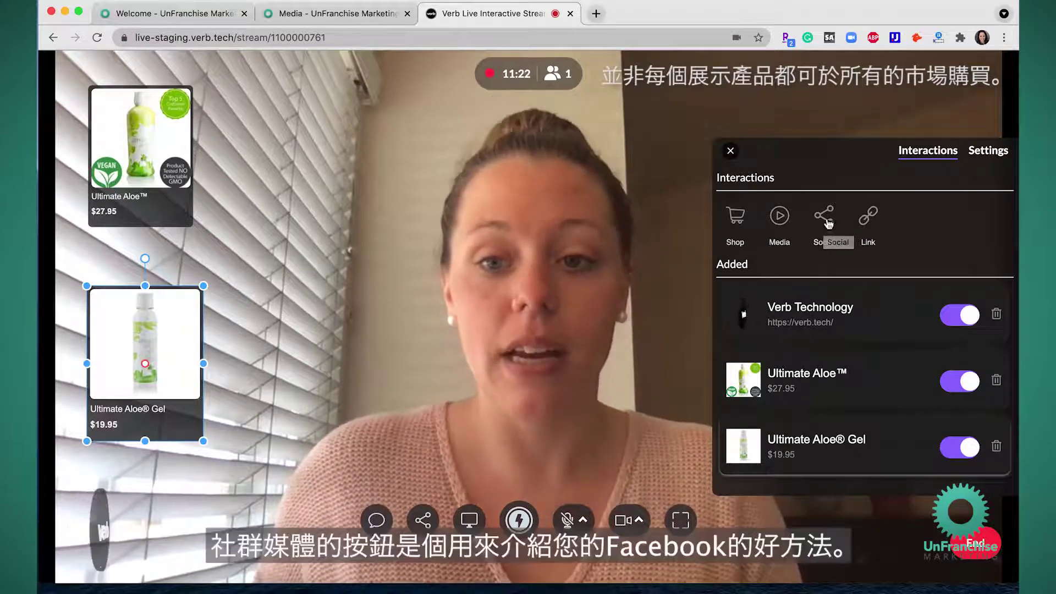
Place a social button at the stream's top-left, titled 'Facebook' with URL 'facebook.com'.
click(824, 227)
drag(516, 341, 315, 161)
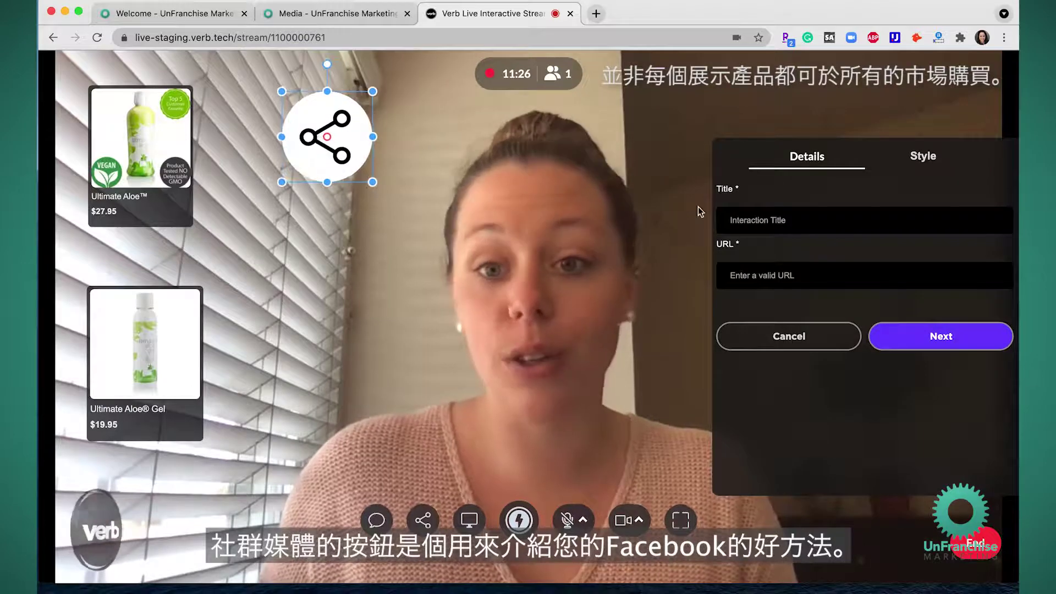
click(781, 222)
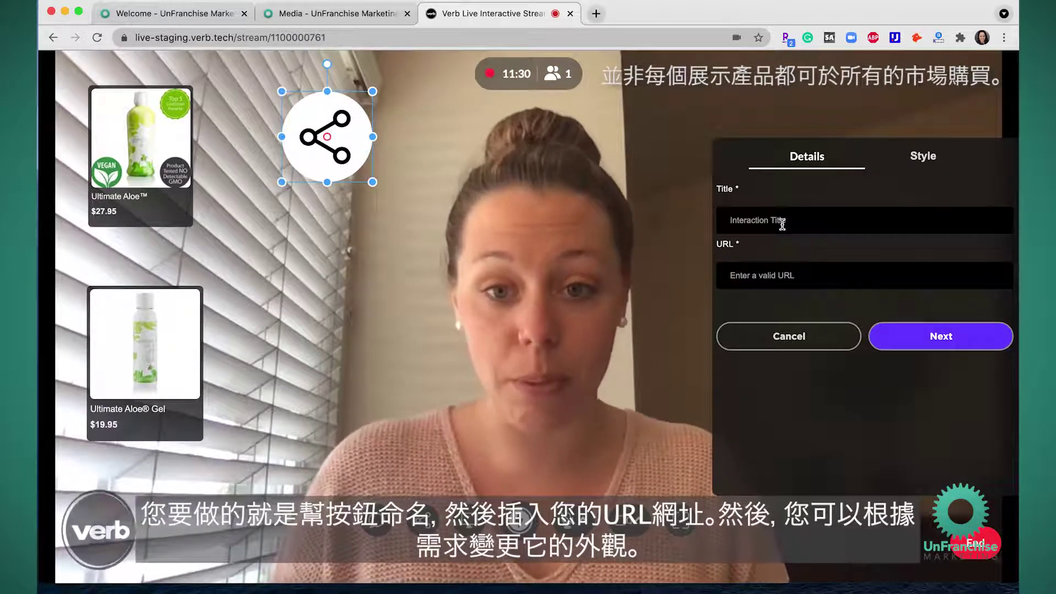
text(Facebook)
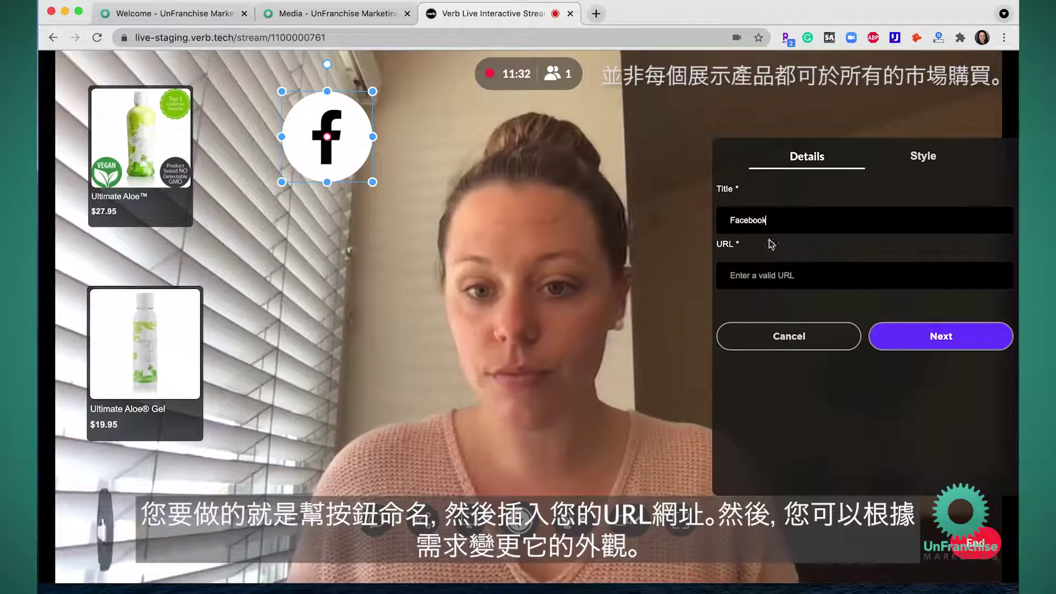
click(738, 275)
text(face)
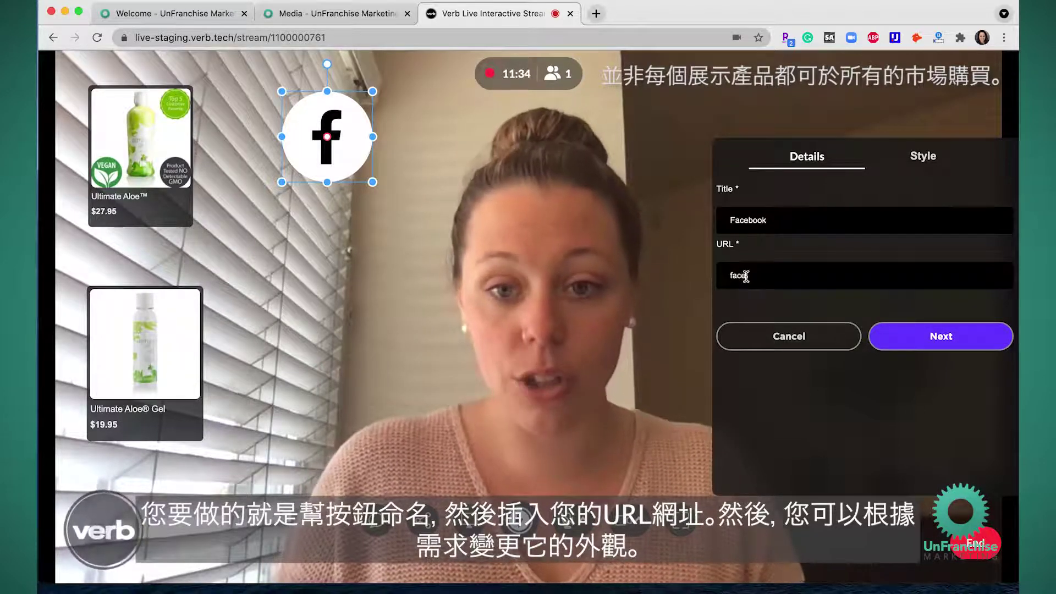
text(book.com)
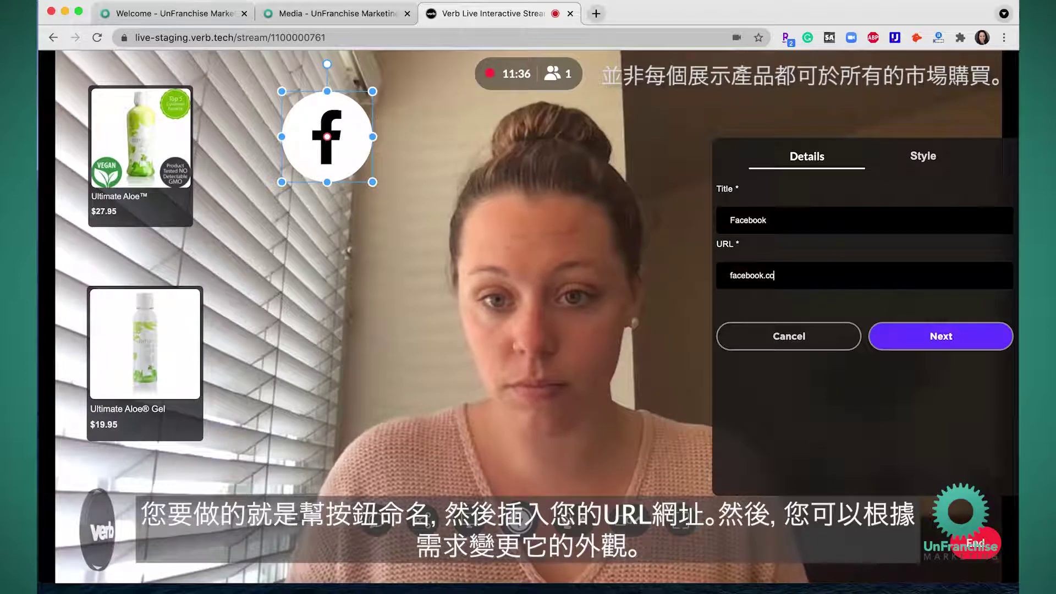
click(910, 344)
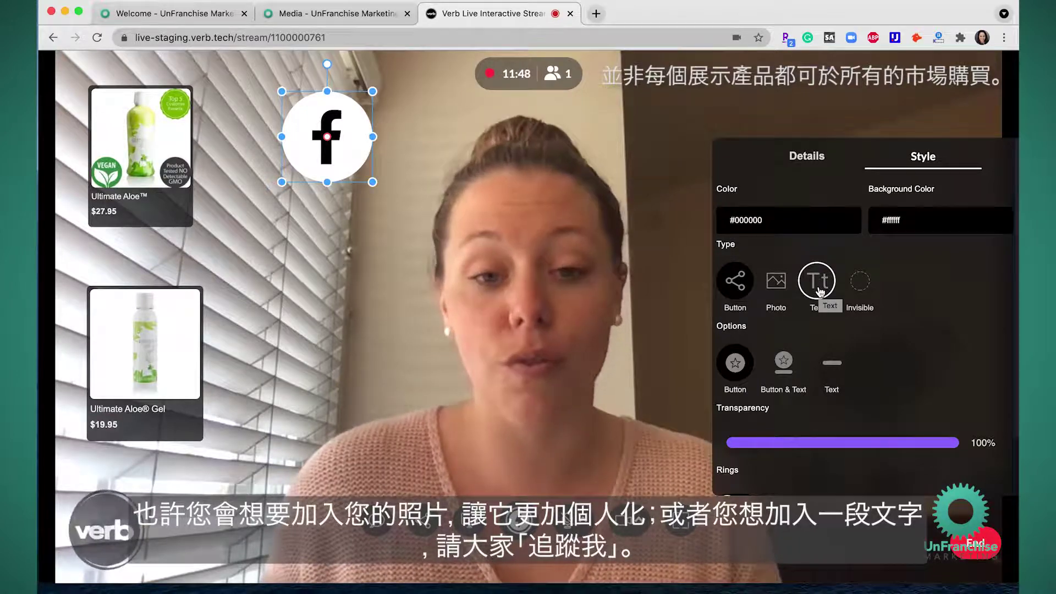
Set the Facebook button's transparency to 98% with rings on and add it to the interactions.
scroll(885, 334, down, 3)
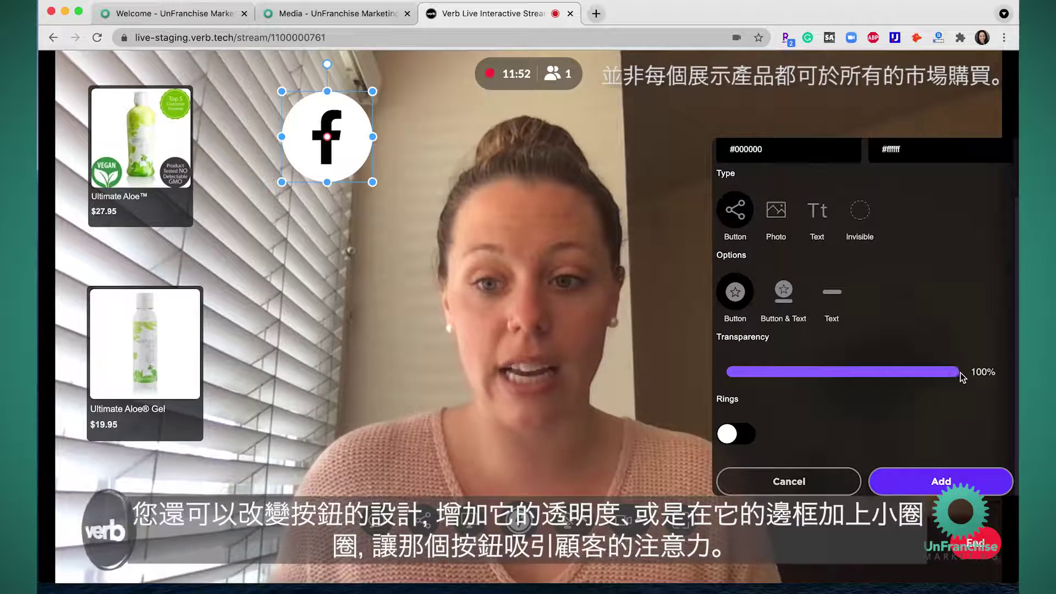
mouse_move(953, 376)
mouse_down()
mouse_move(802, 377)
mouse_move(953, 376)
mouse_up()
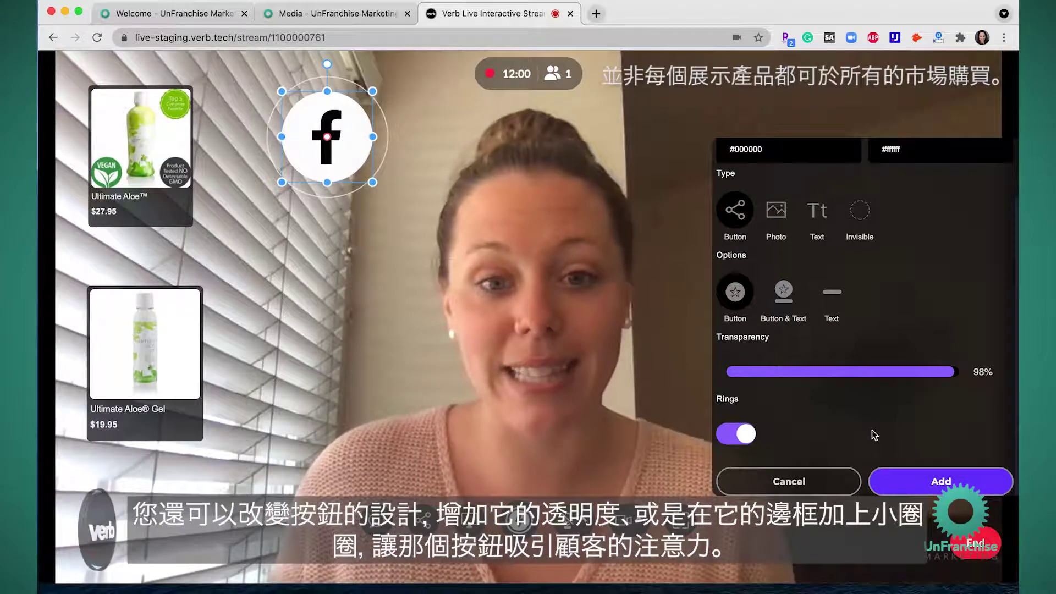
click(941, 483)
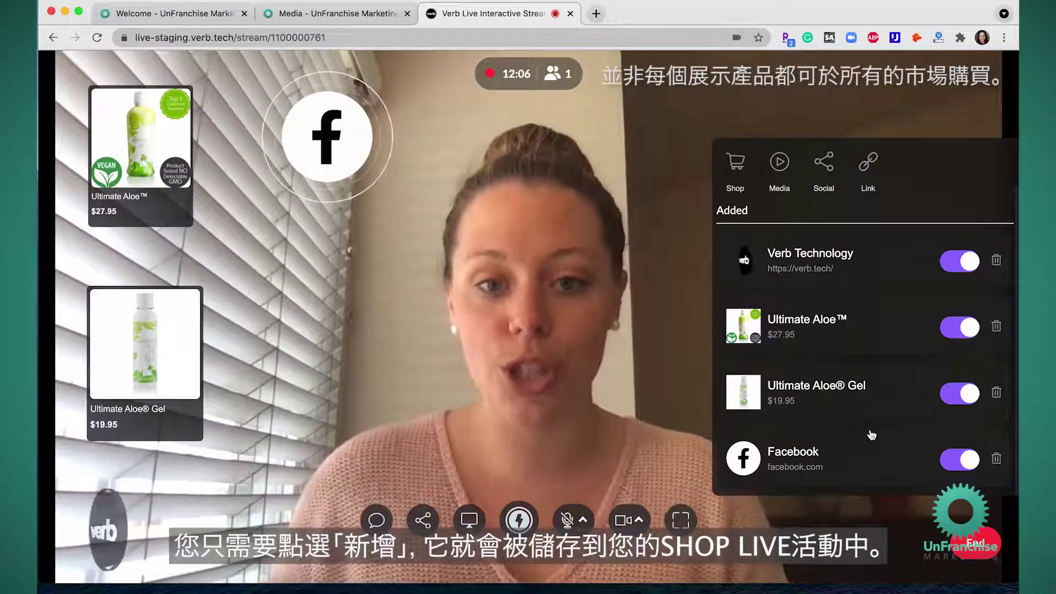
scroll(870, 435, up, 2)
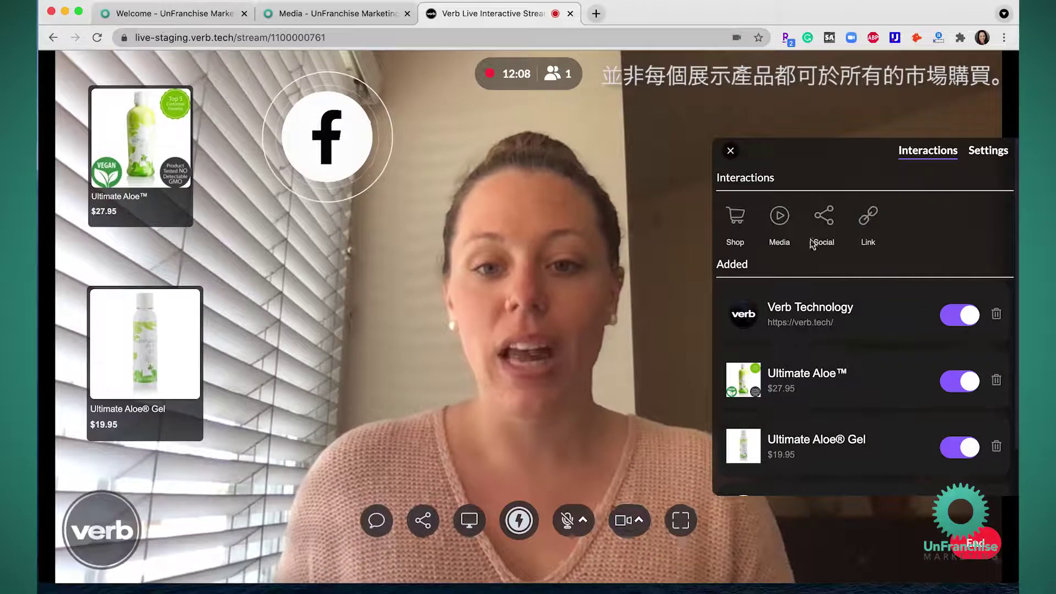